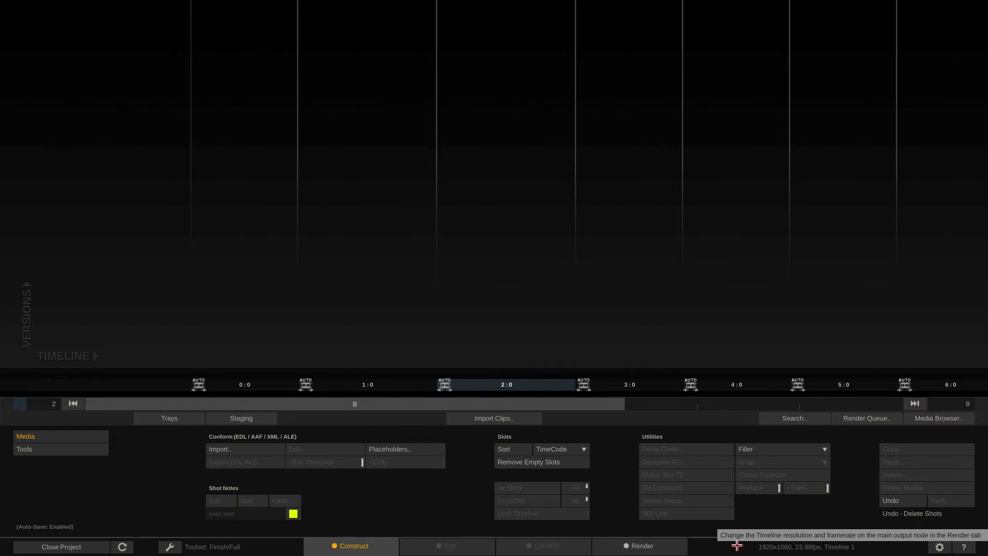
Set Timeline 1's output format to 2K DCI Scope and check the result on the Construct page.
click(653, 545)
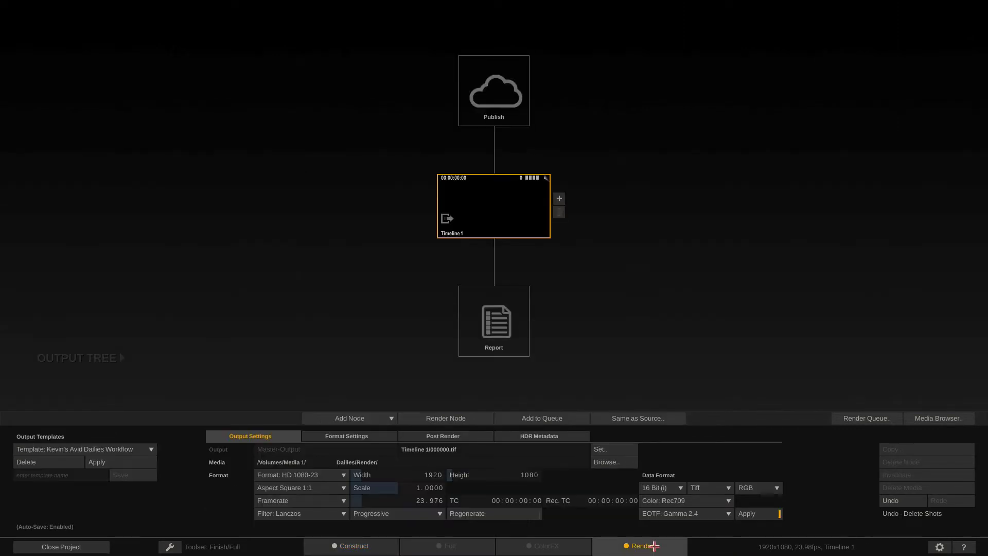
mouse_move(504, 194)
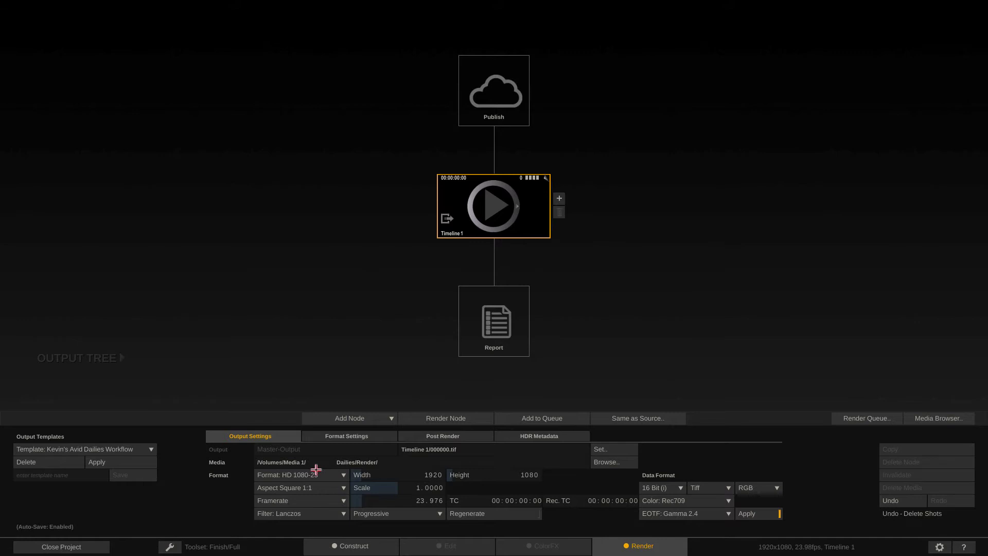
click(297, 473)
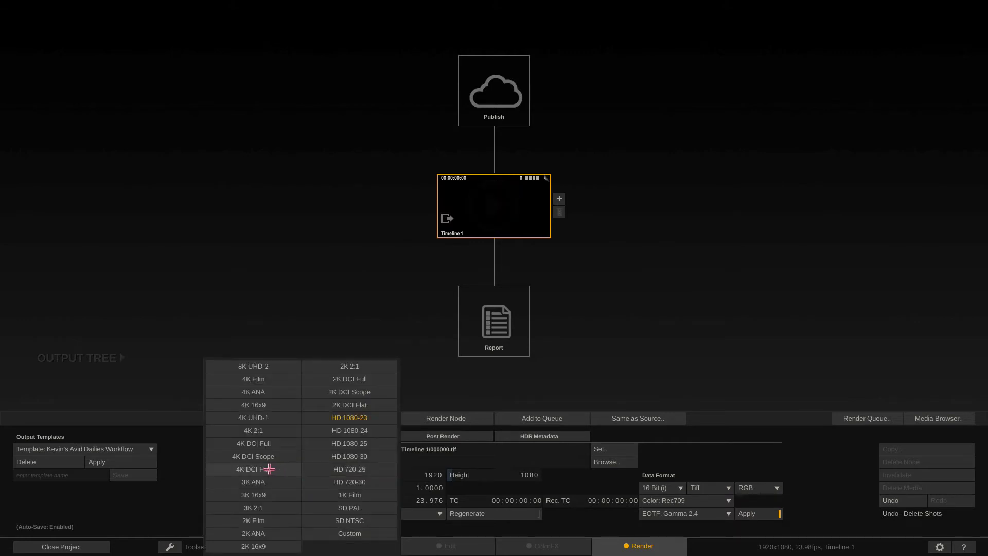
click(365, 392)
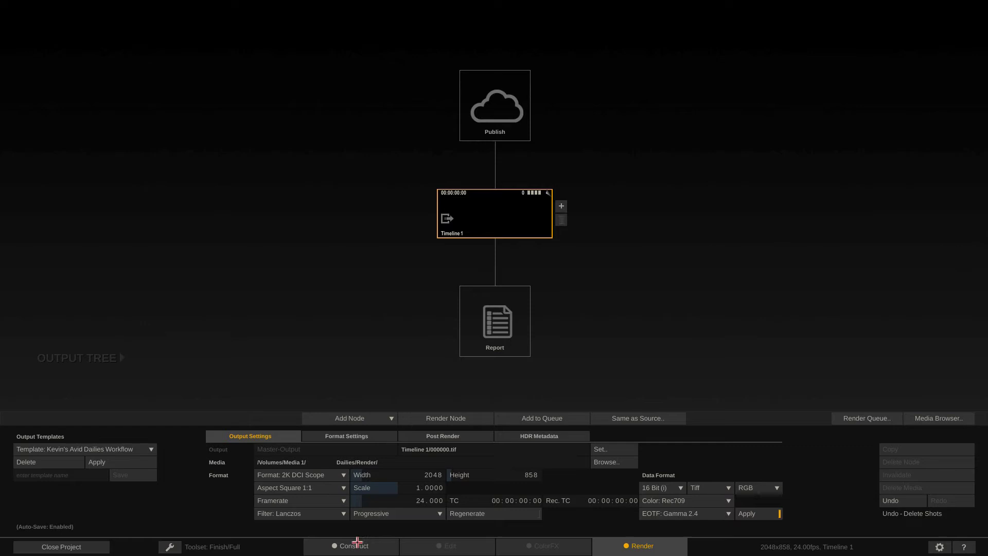
click(355, 544)
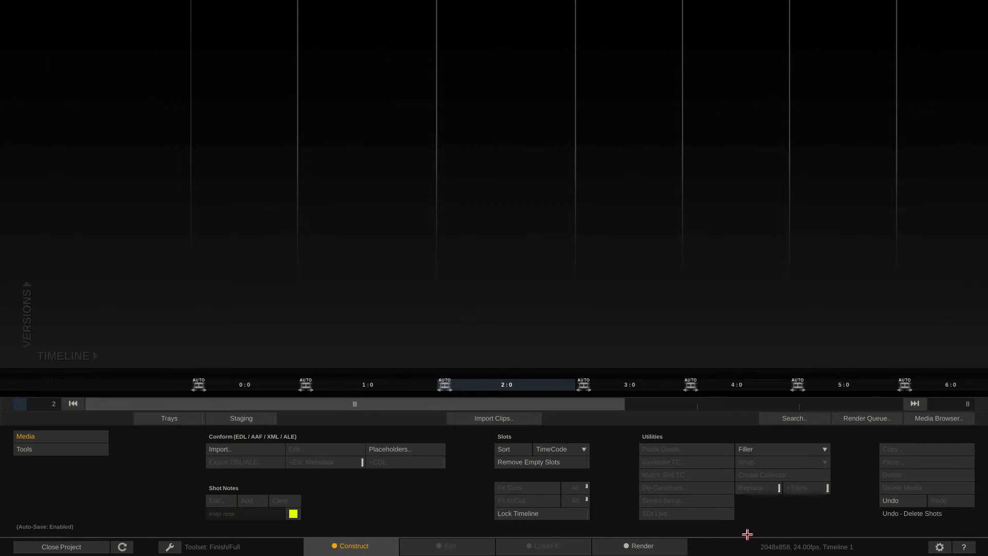
Set the output format back to HD 1080-23 at 1920x1080.
click(646, 544)
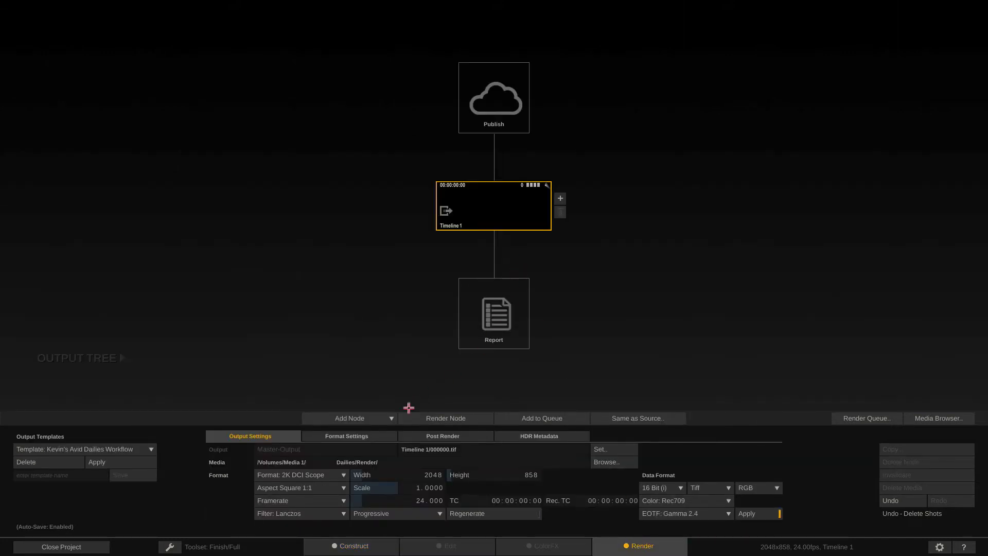
click(327, 473)
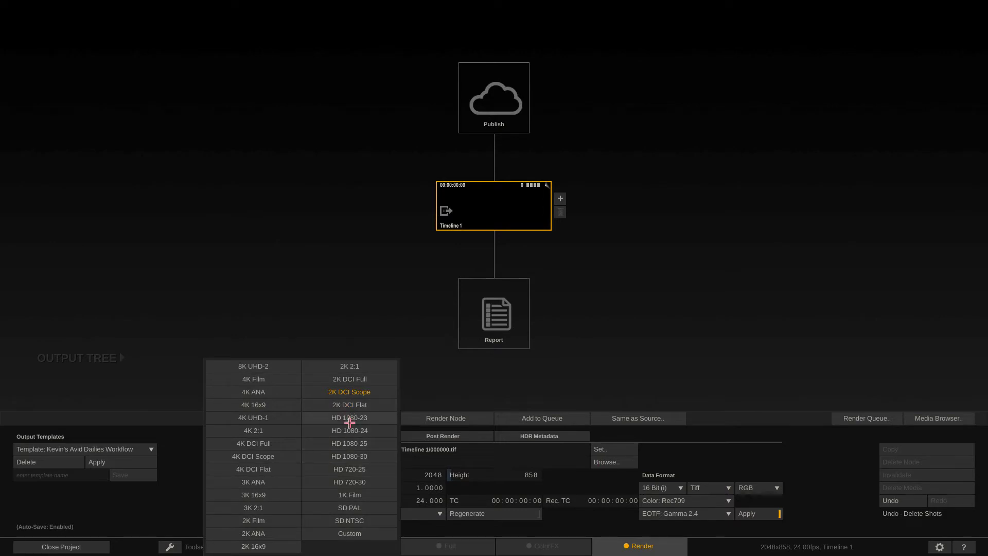
click(326, 416)
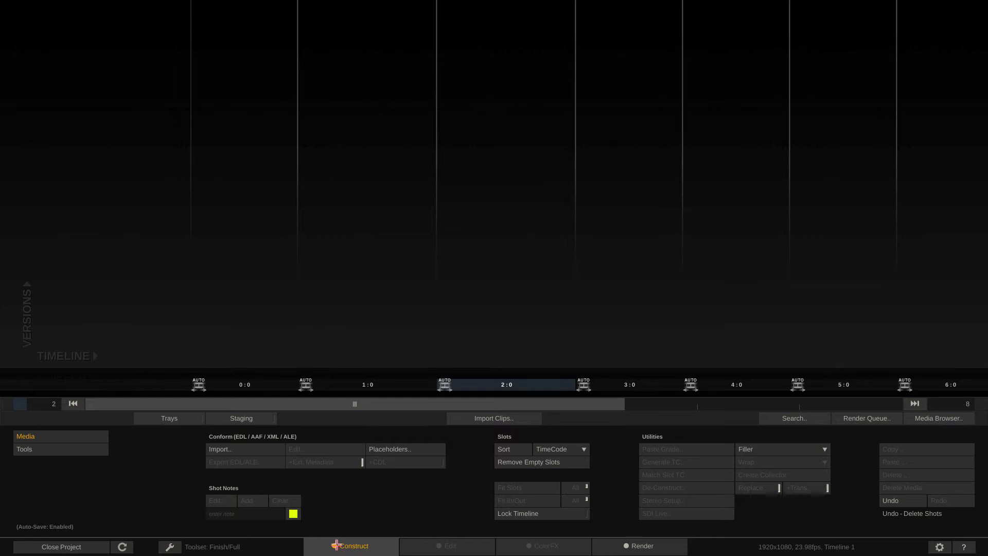
Slide out the Project panel to show the Learn Scratch Group and Timeline 1.
click(3, 216)
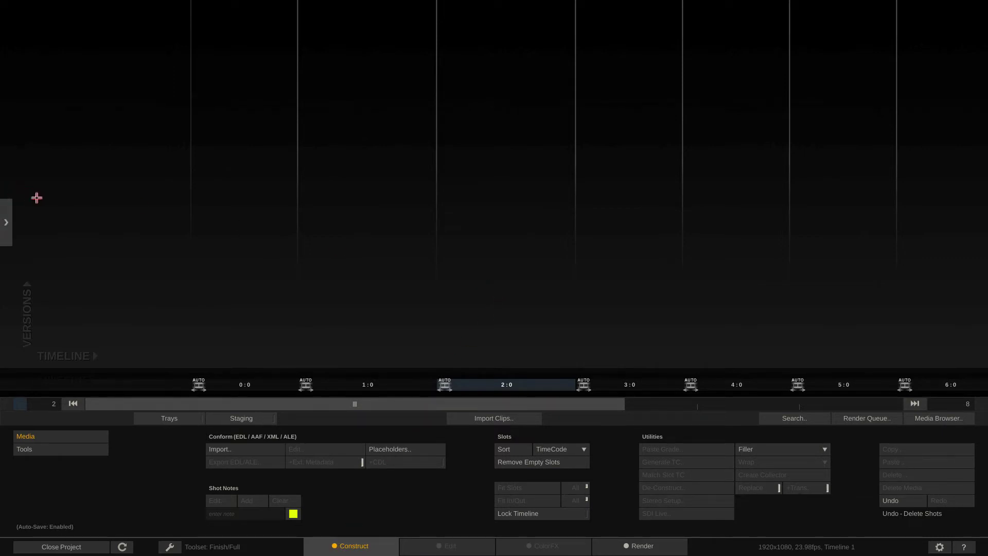
mouse_move(985, 196)
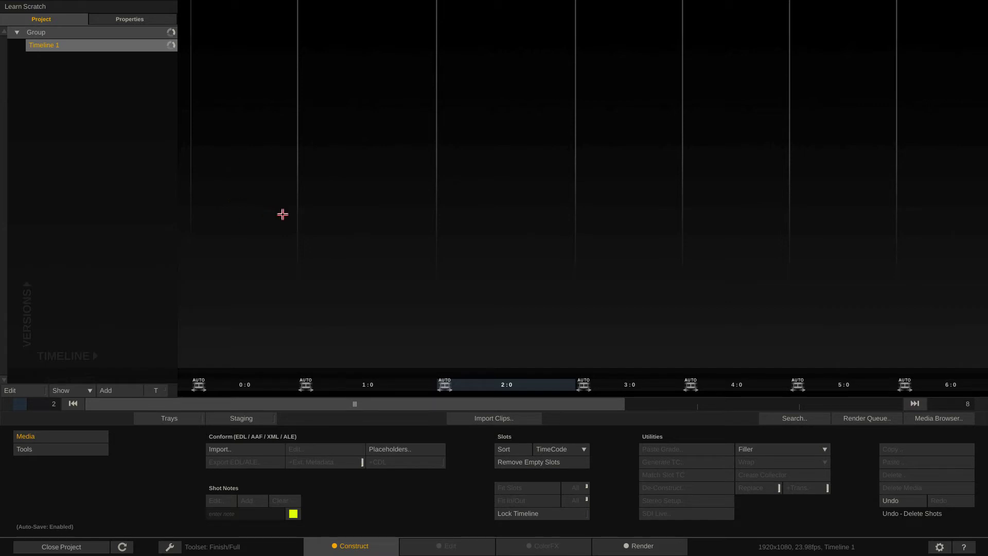
Add a metadata field named 'Shoot Start Date' in the project's Properties.
click(130, 19)
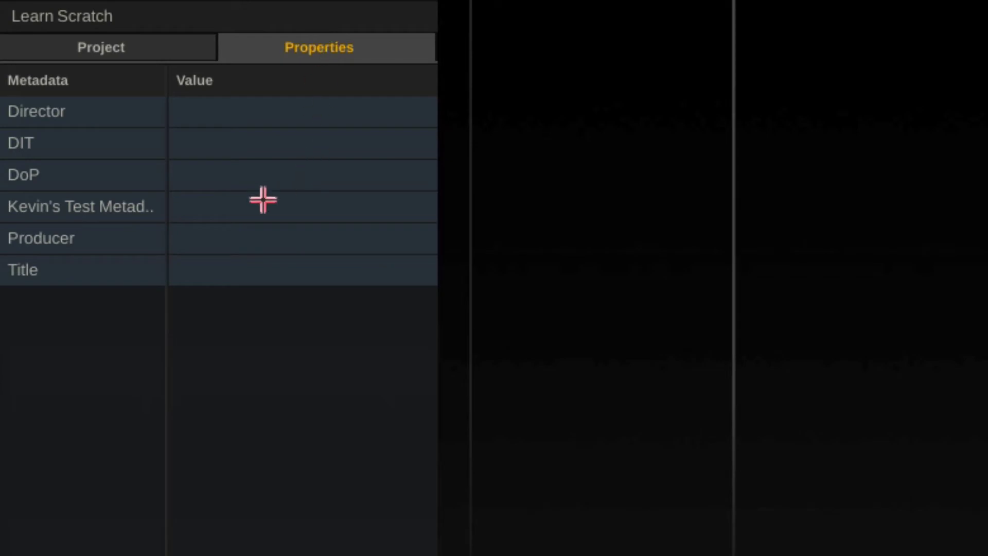
click(148, 204)
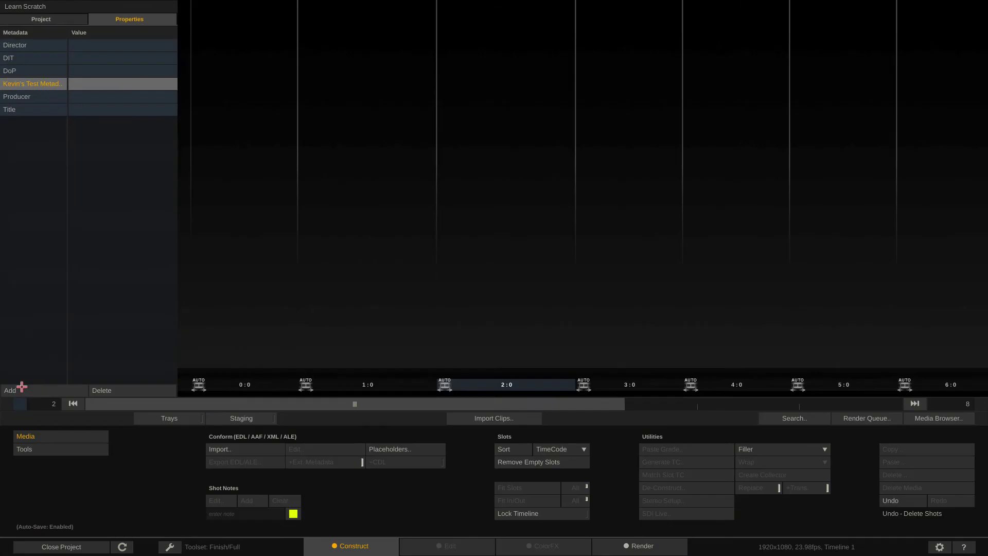
click(22, 386)
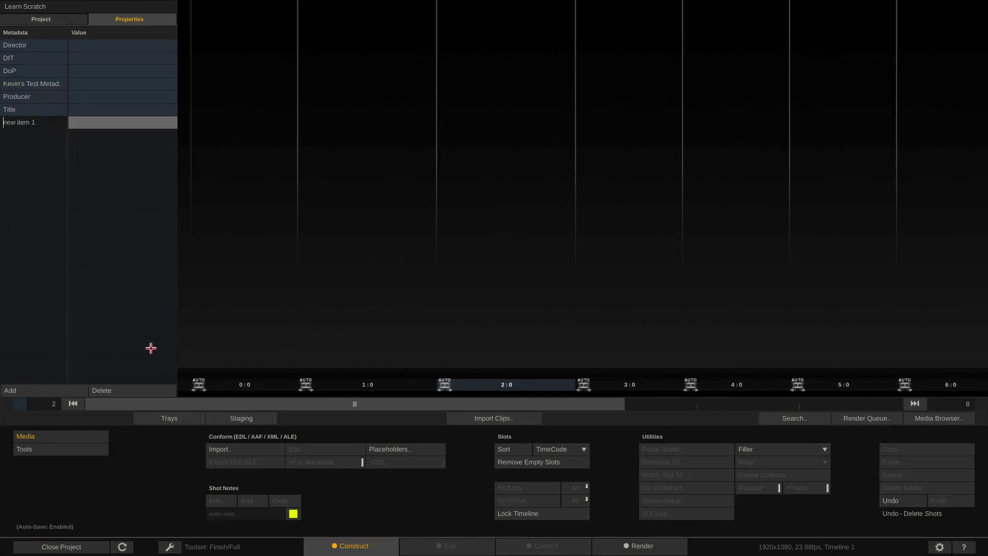
text(Shoot Start Date)
key(Delete)
key(Delete)
key(Delete)
key(Delete)
key(Delete)
key(Delete)
key(Delete)
key(Delete)
key(Delete)
key(Delete)
key(Return)
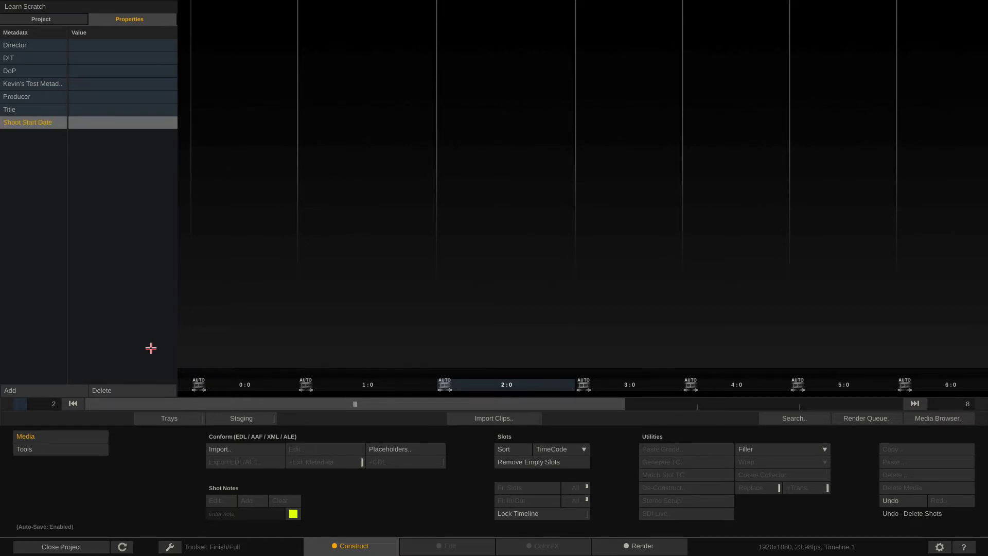
click(115, 122)
click(90, 166)
Close the project, then add a System Settings metadata item named 'Whatever' and confirm with OK.
click(52, 547)
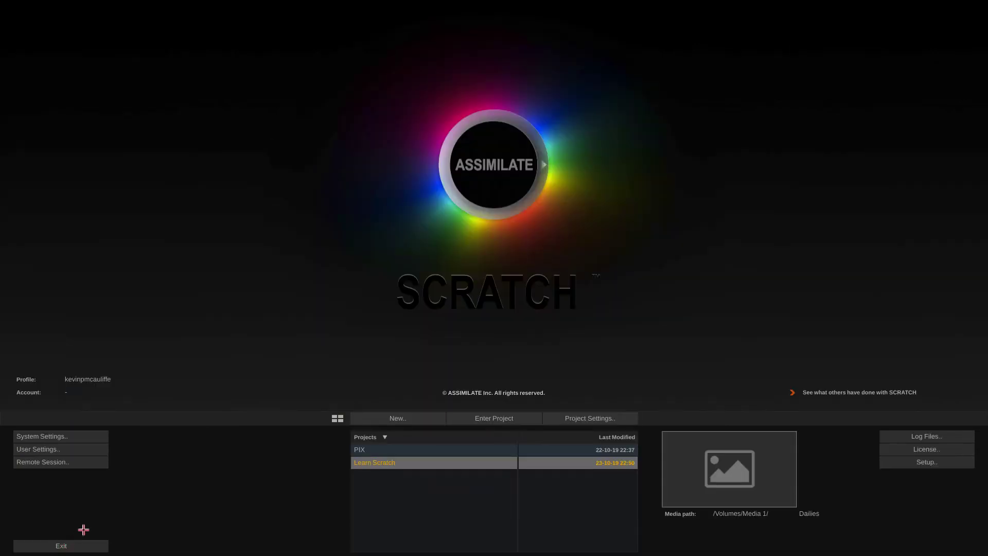
click(67, 437)
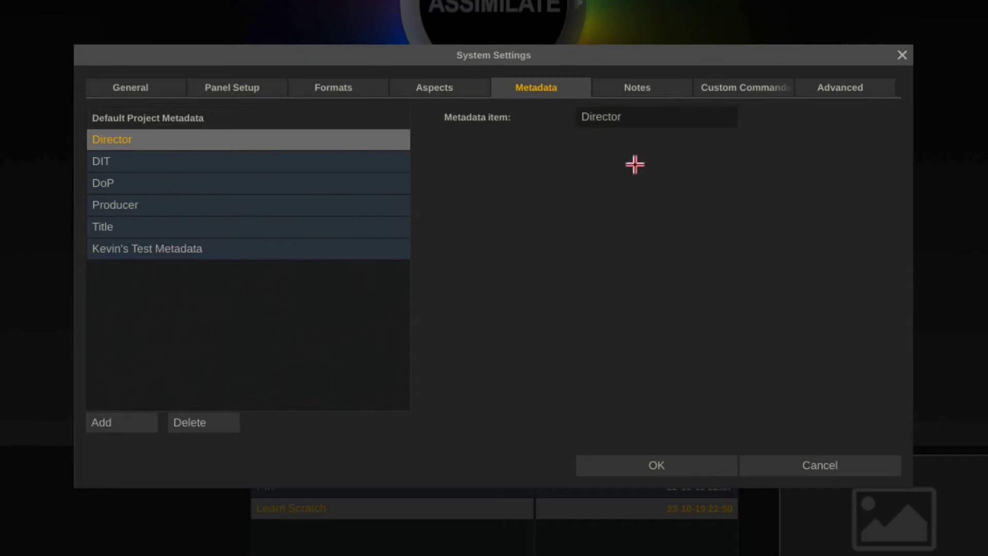
click(140, 77)
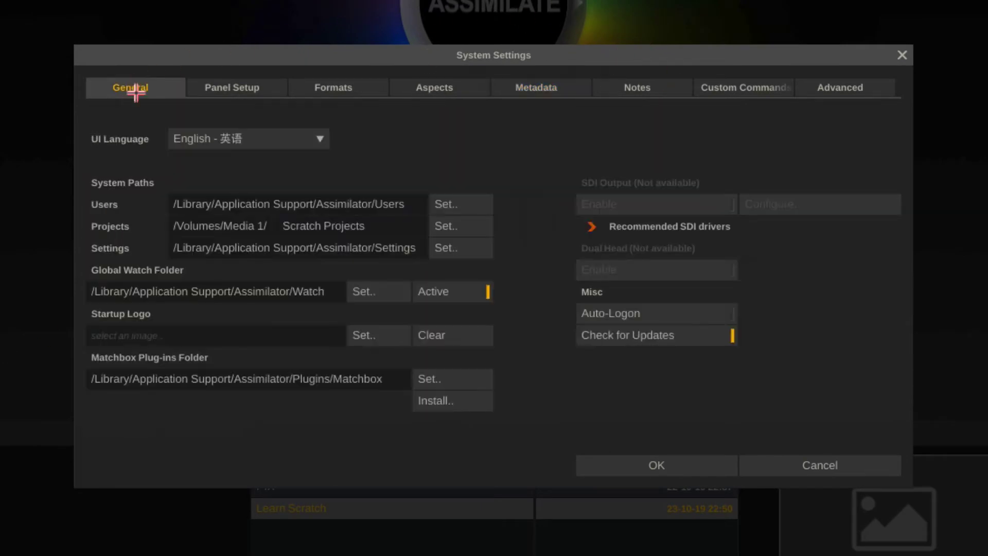
click(543, 85)
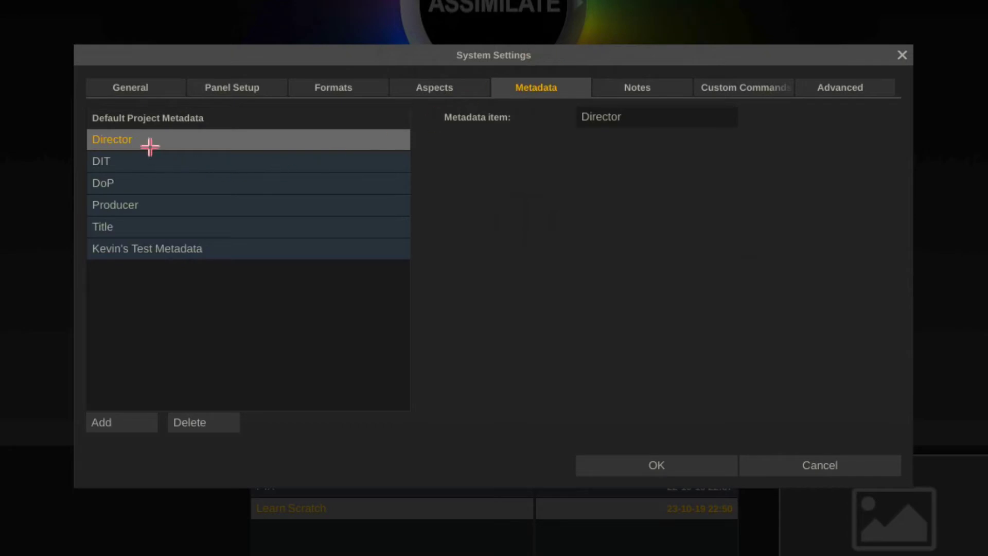
click(115, 415)
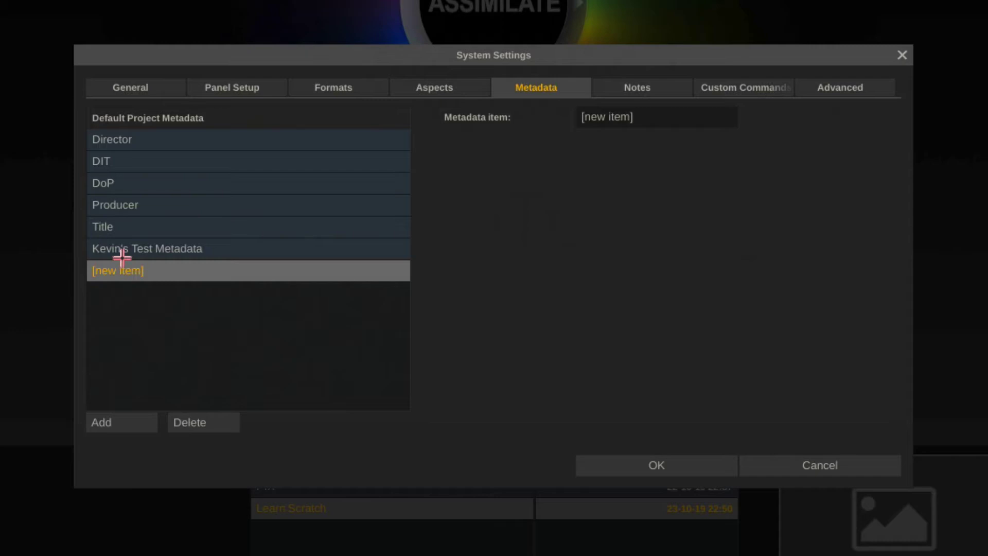
click(655, 114)
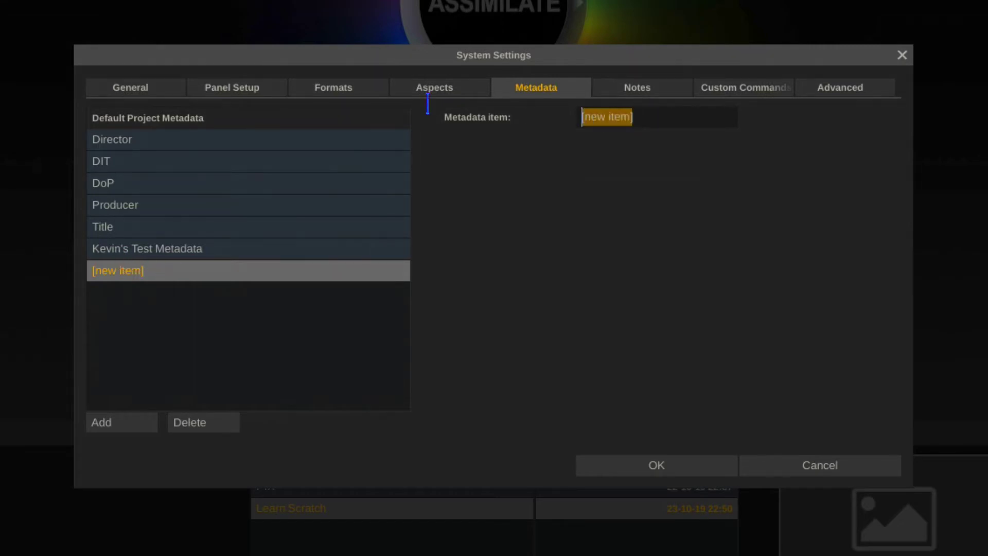
text(Whatever)
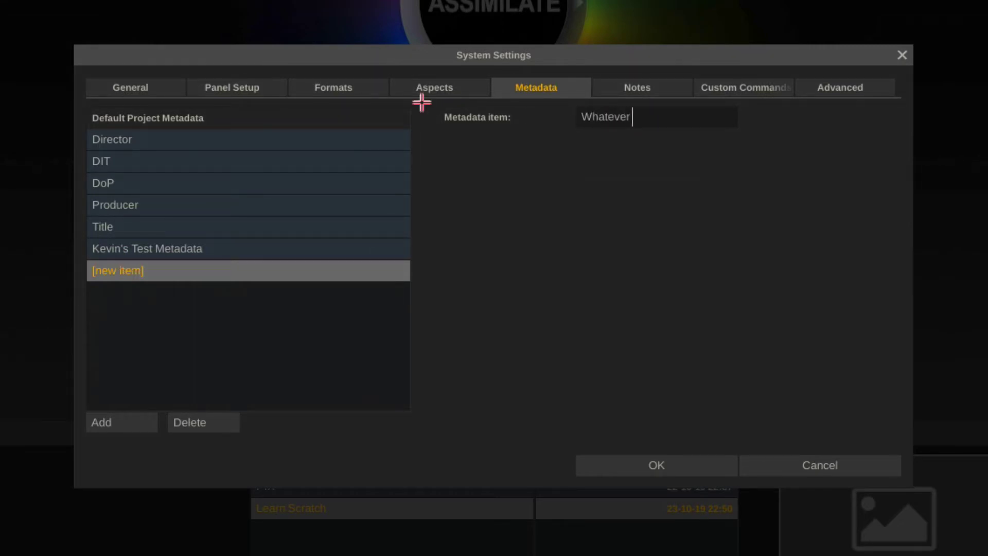
click(242, 247)
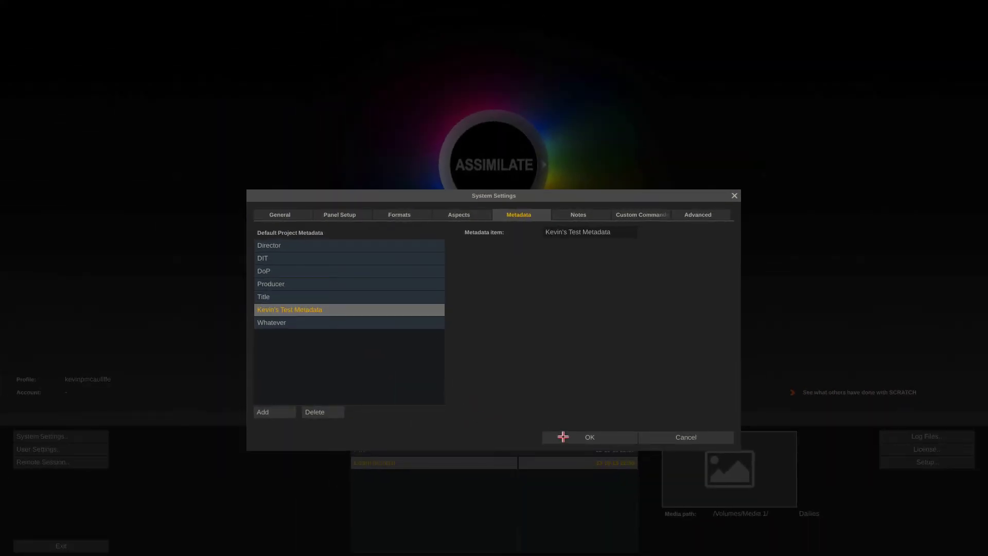
click(613, 465)
Enter Learn Scratch, check its Properties for Whatever and Shoot Start Date, then return to the Project list.
click(472, 418)
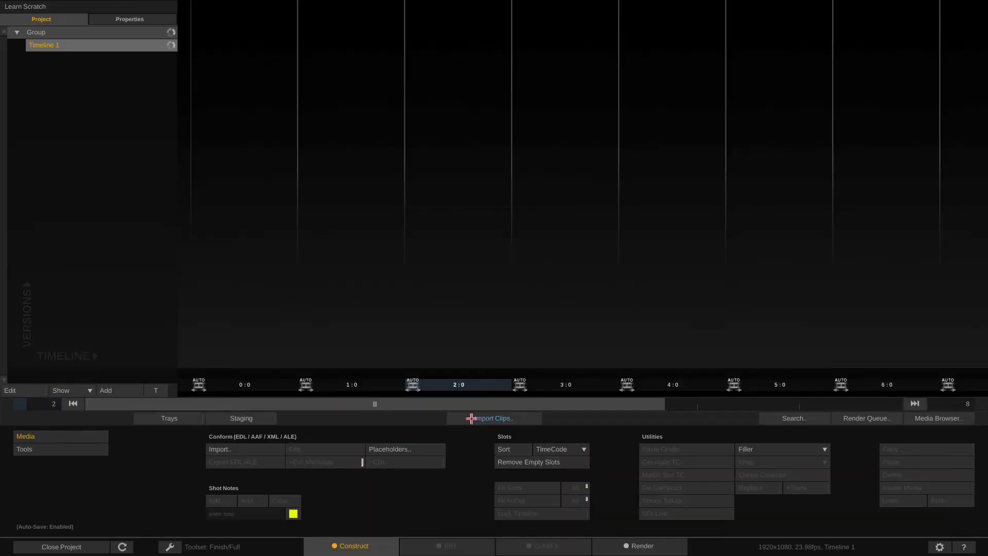
click(123, 19)
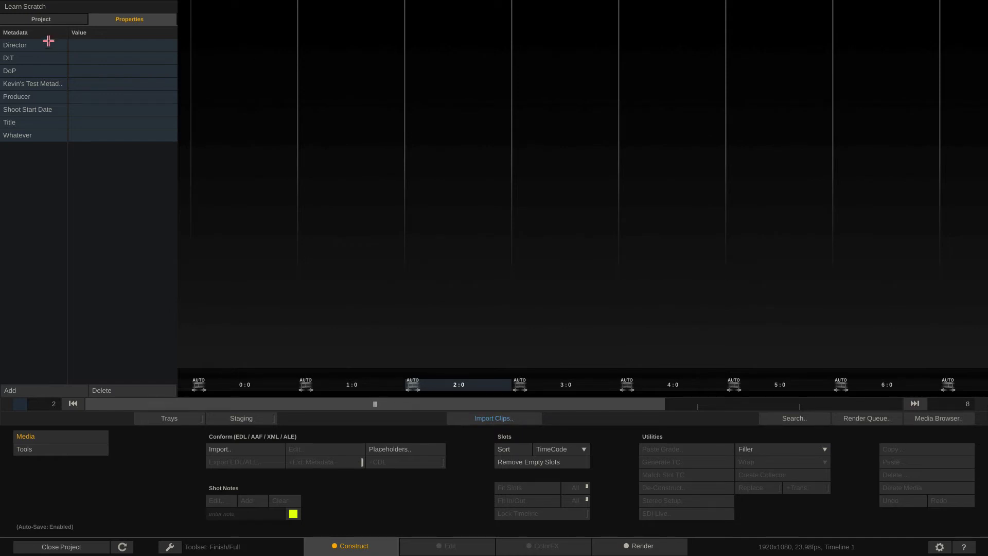
click(45, 17)
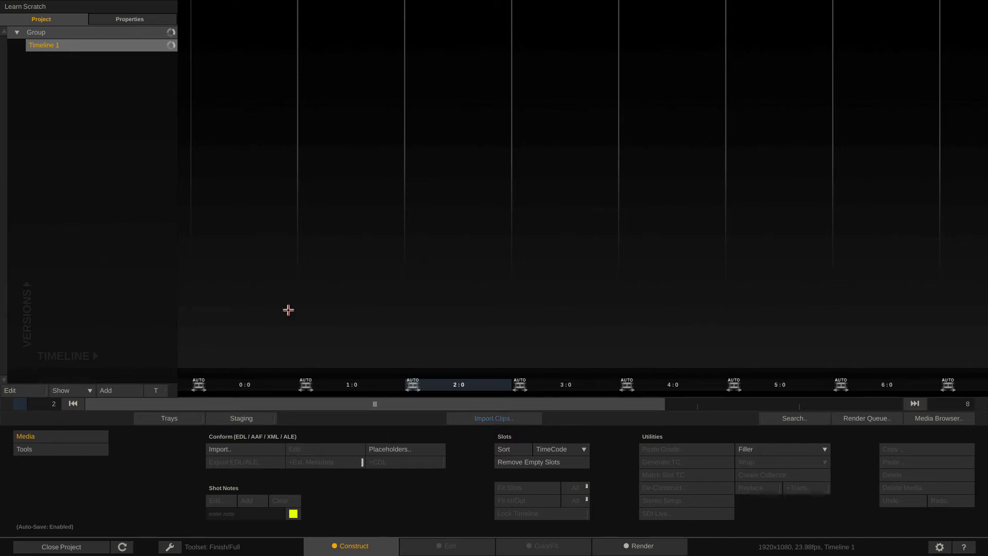
In Import Clips, browse the Horror Show Card 1–4 folders and finish on Card 1.
click(484, 418)
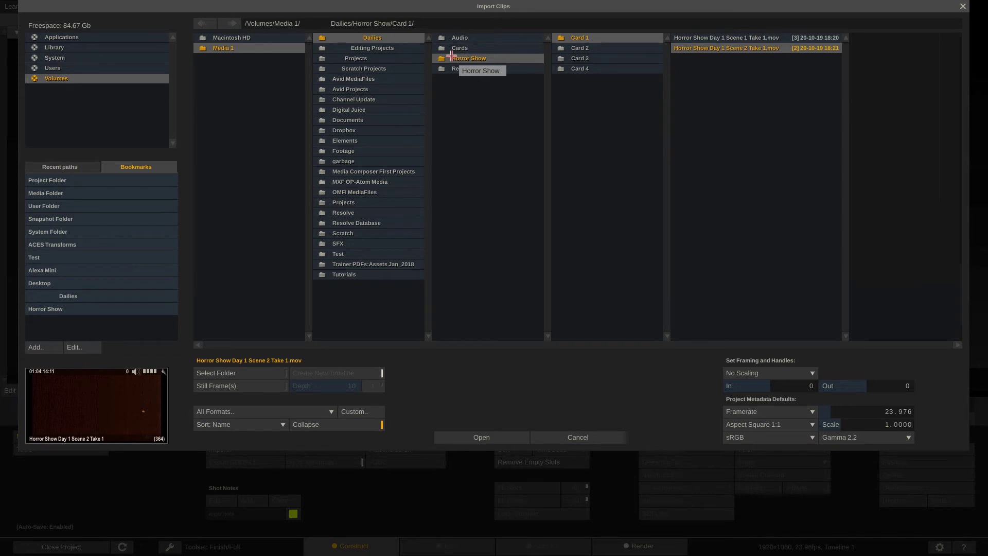
click(578, 39)
click(576, 48)
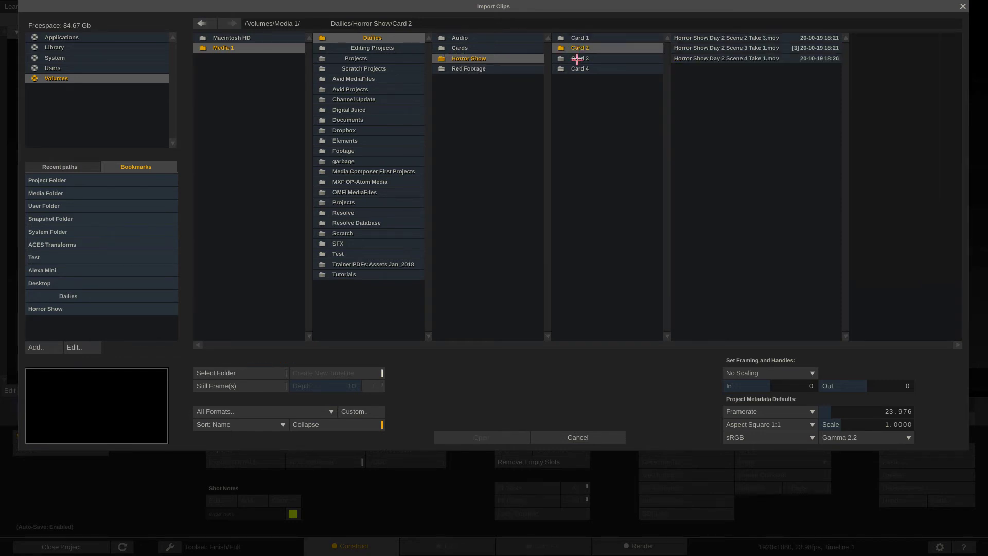
click(577, 60)
click(577, 70)
click(577, 59)
click(578, 48)
click(581, 38)
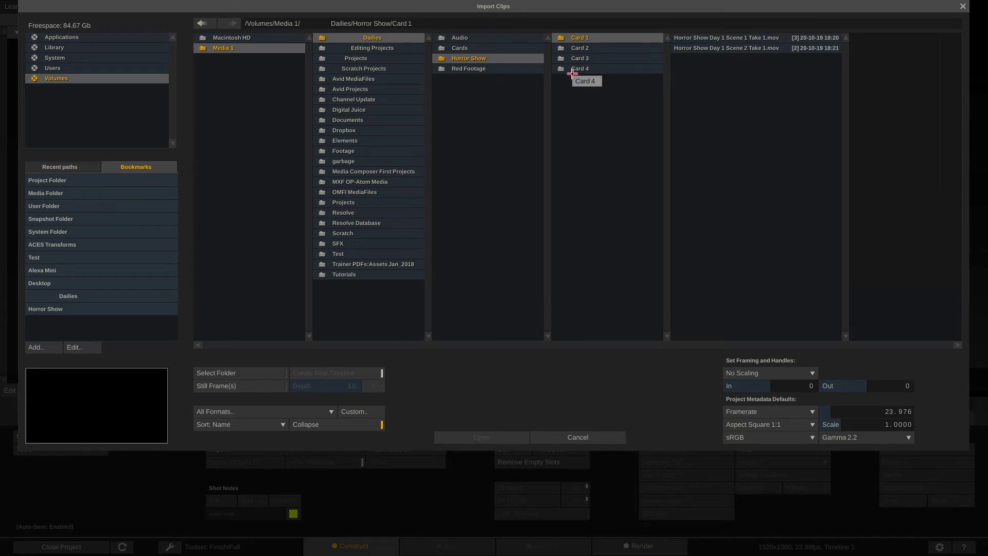
In Finder, open Media 1's Dailies/Horror Show/Card 1 and review its five clips.
key(super+Tab)
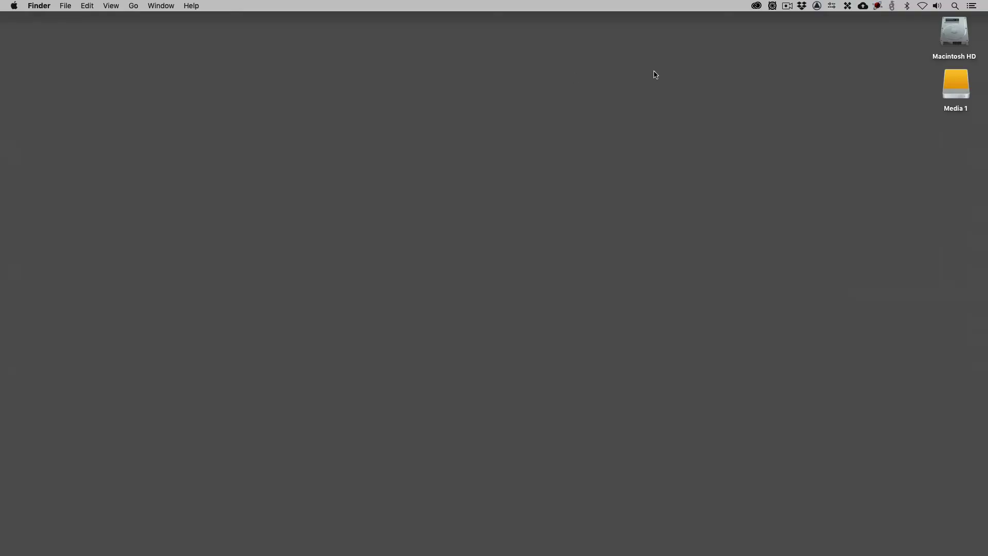
double_click(955, 84)
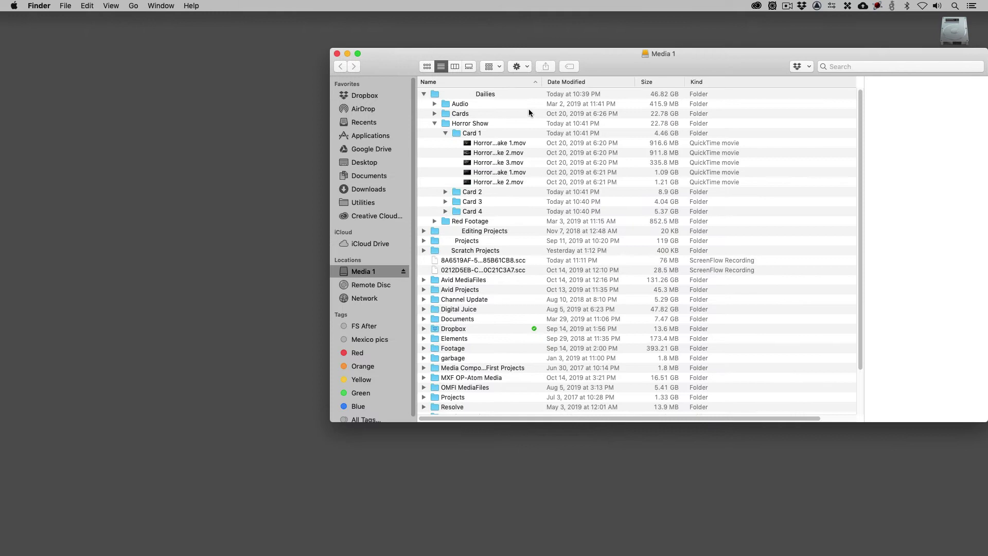
click(445, 133)
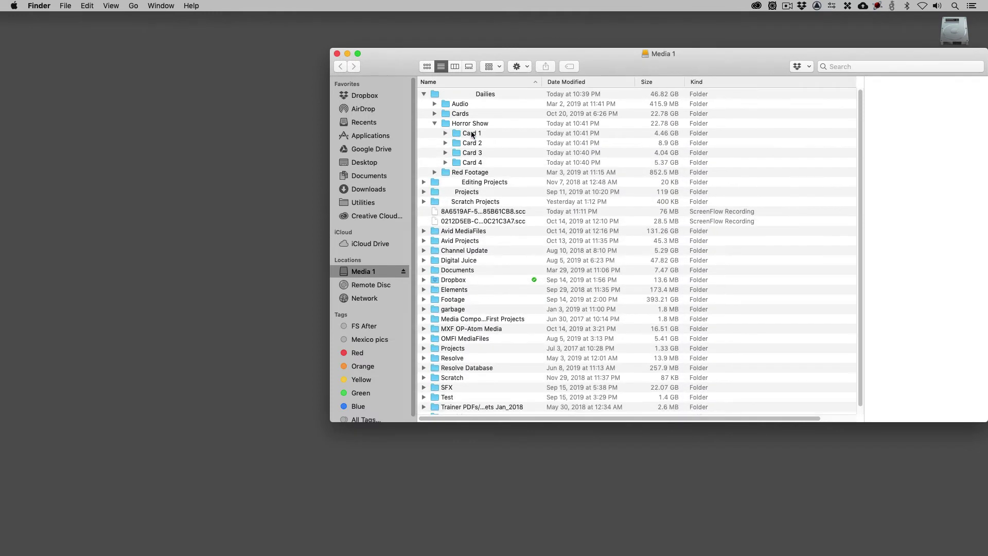
double_click(470, 133)
click(482, 95)
key(Down)
key(Down)
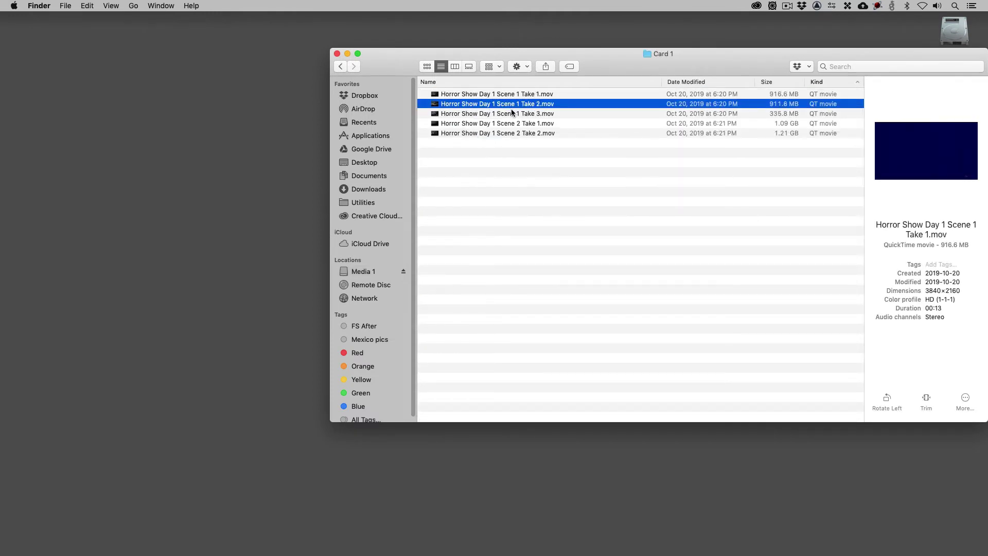
key(Down)
key(Down)
click(515, 95)
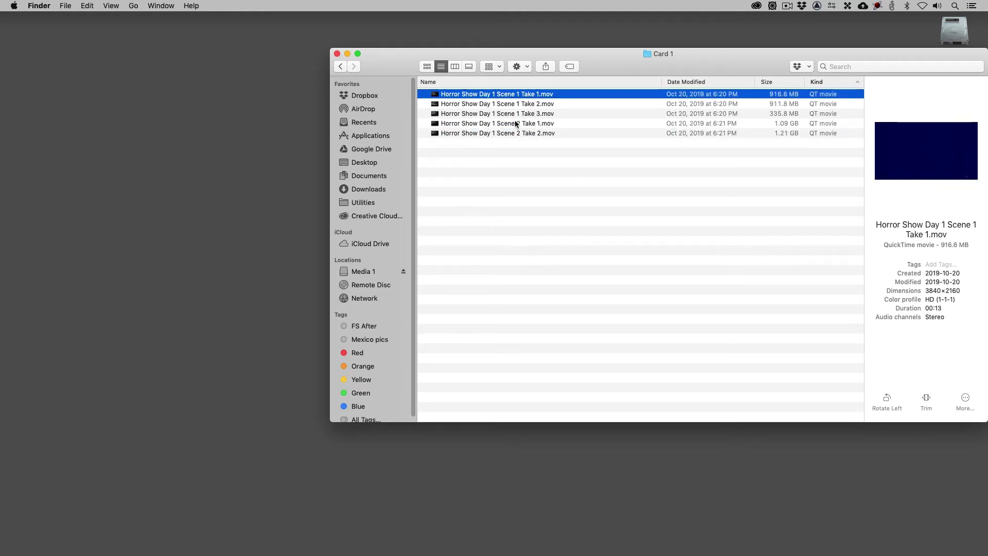
key(super+Tab)
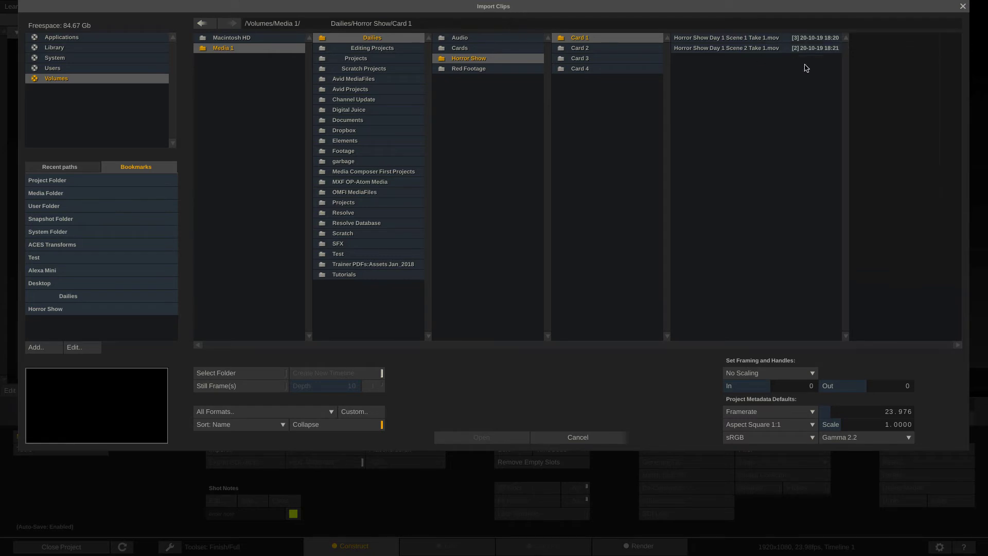
Turn off Collapse to list the five Card 1 takes individually, and select all of them.
click(333, 427)
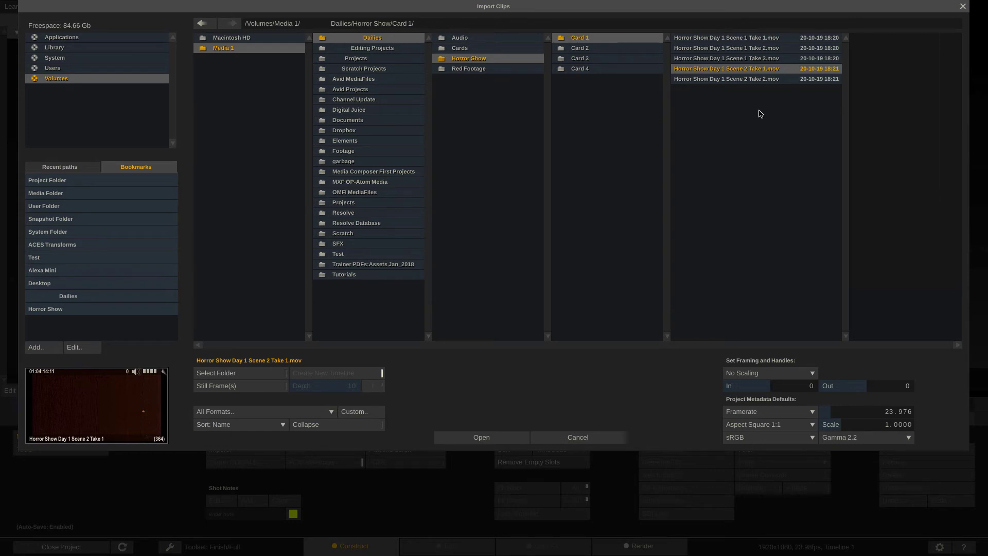
key(ctrl+a)
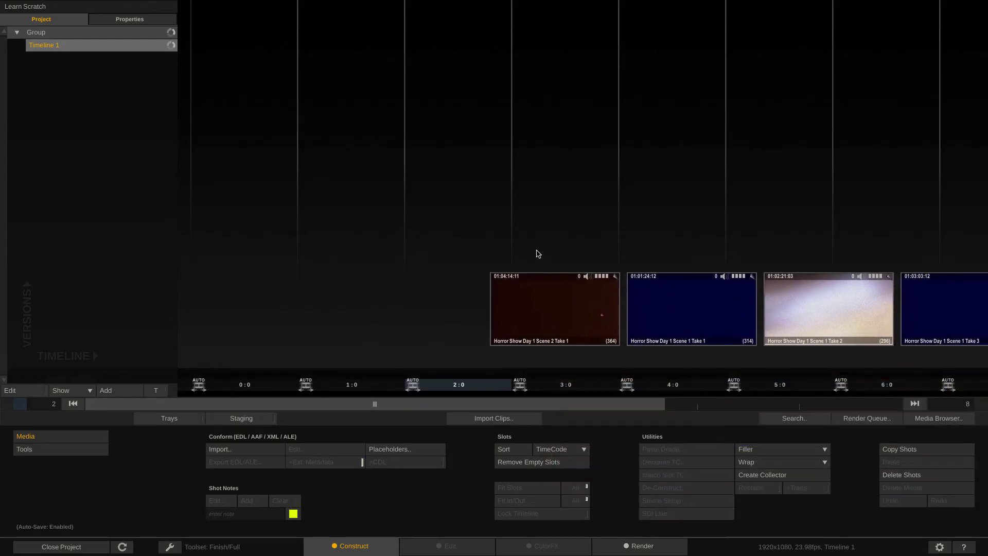
Drop the five imported Card 1 clips onto slot 0 of Timeline 1.
drag(375, 177, 249, 147)
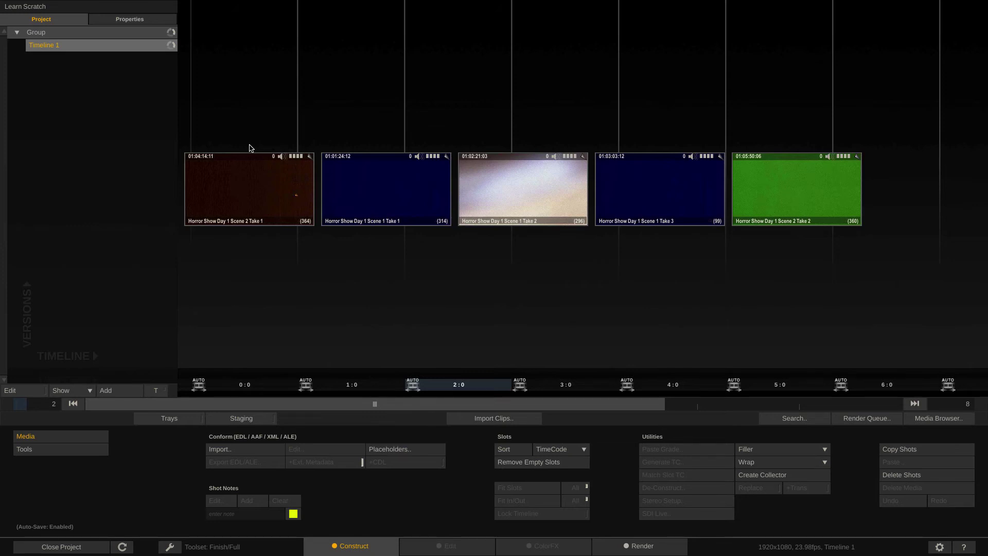
drag(250, 148, 247, 271)
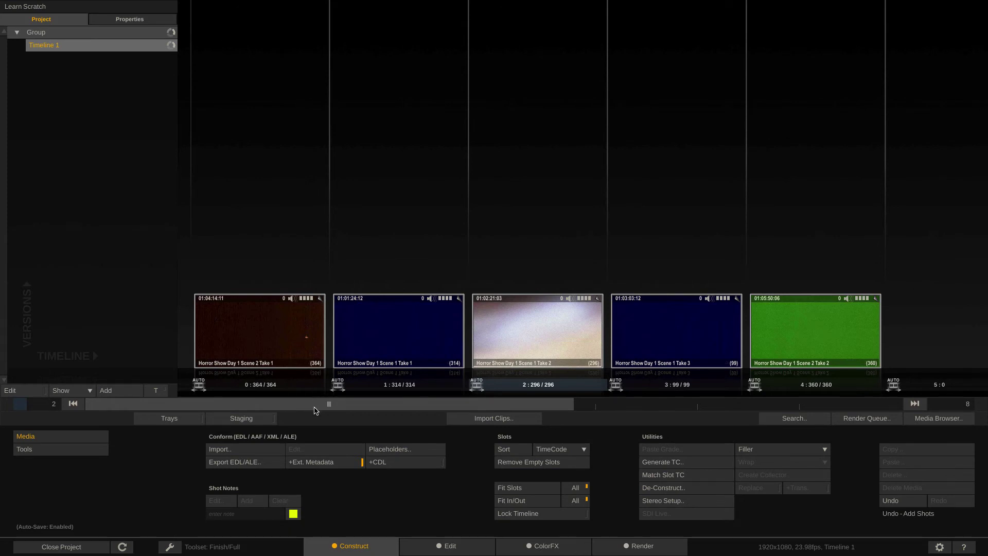
drag(316, 405, 674, 407)
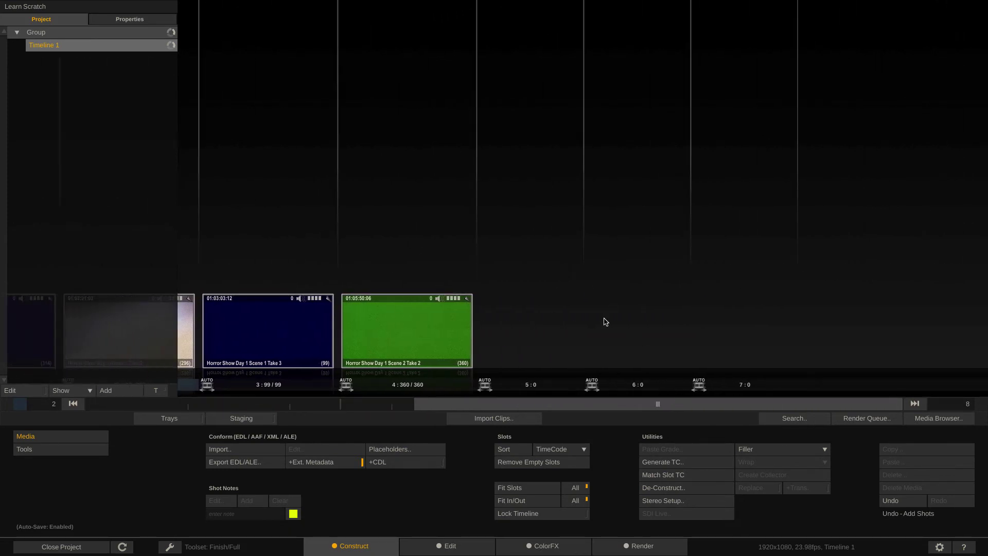
drag(734, 406, 337, 404)
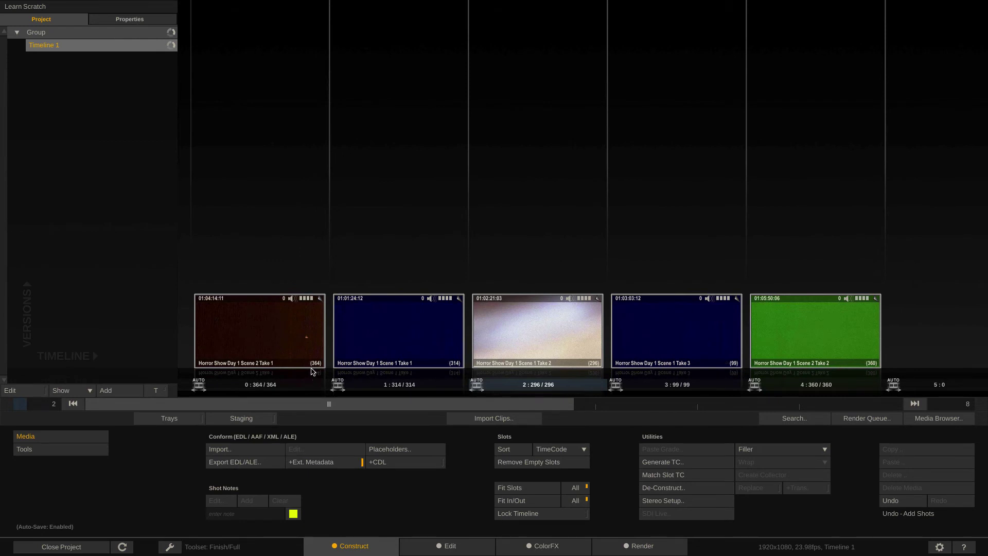
Remove the empty slots from the timeline.
click(517, 462)
click(517, 462)
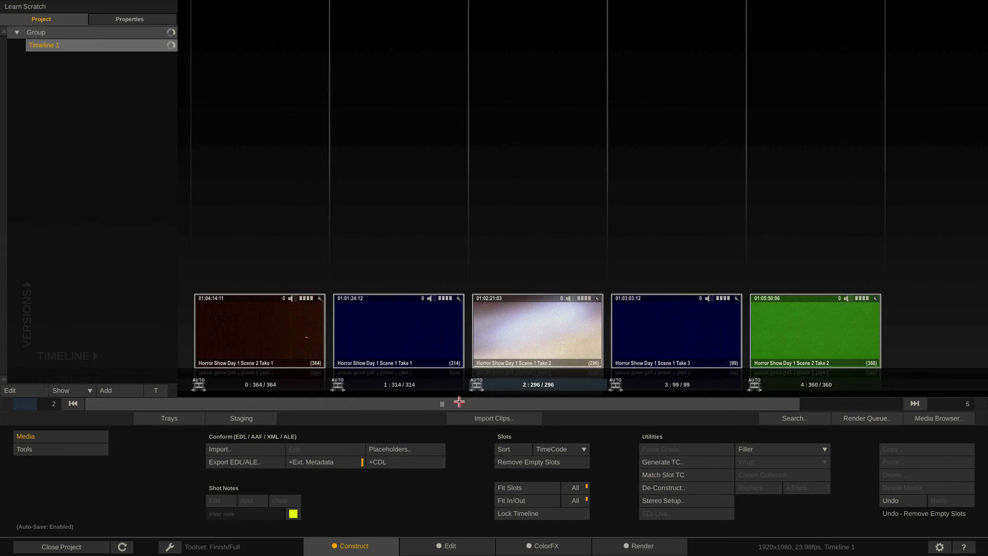
drag(459, 402, 125, 383)
Rename the group to 'Horror Show' and Timeline 1 to 'Card 1'.
click(25, 390)
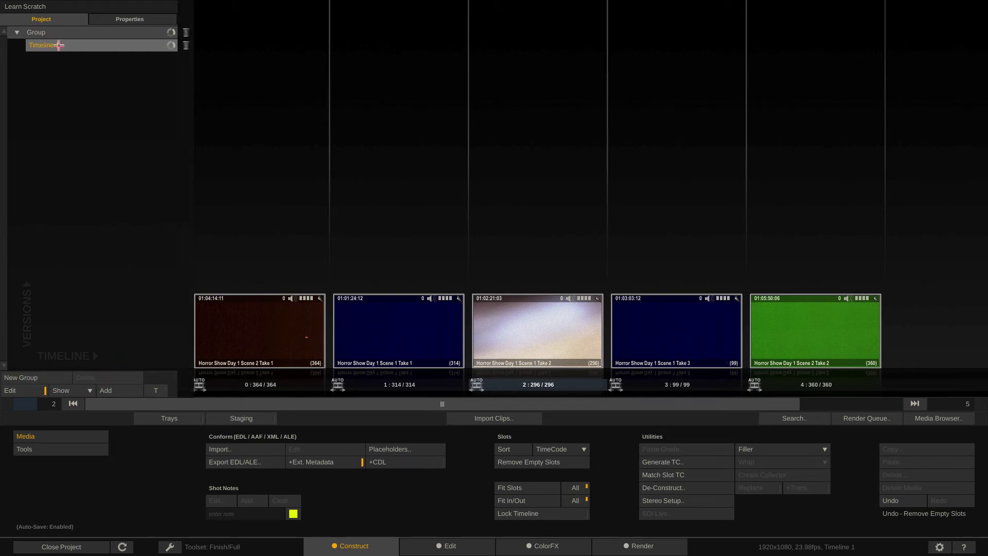
click(55, 32)
text(HOr)
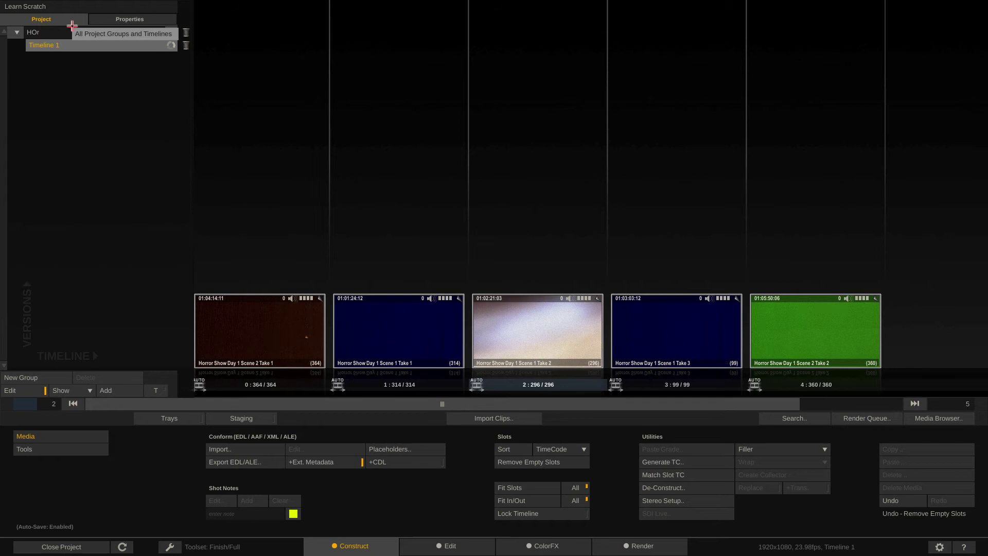
key(BackSpace)
key(BackSpace)
text(orror Show)
click(69, 42)
text(Car)
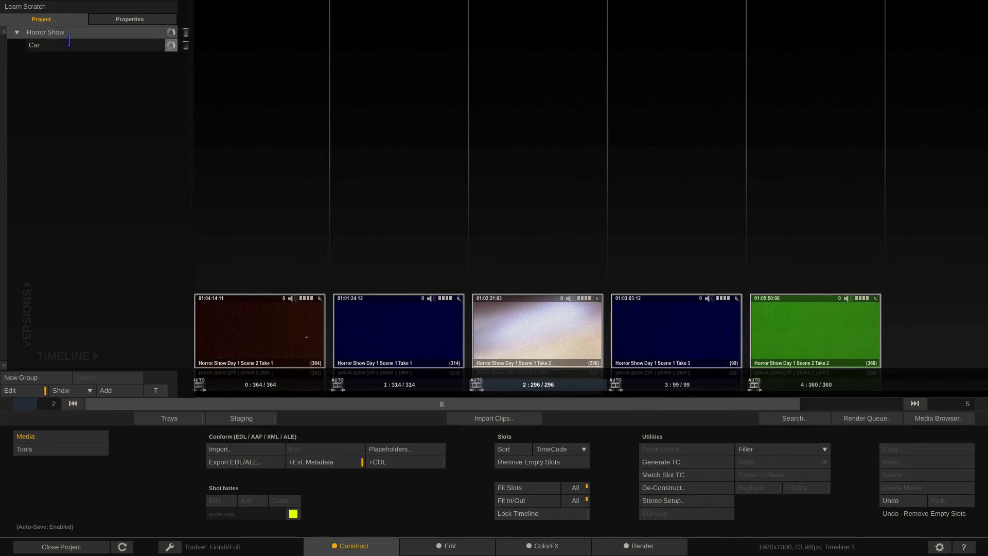
text(d 1)
key(Return)
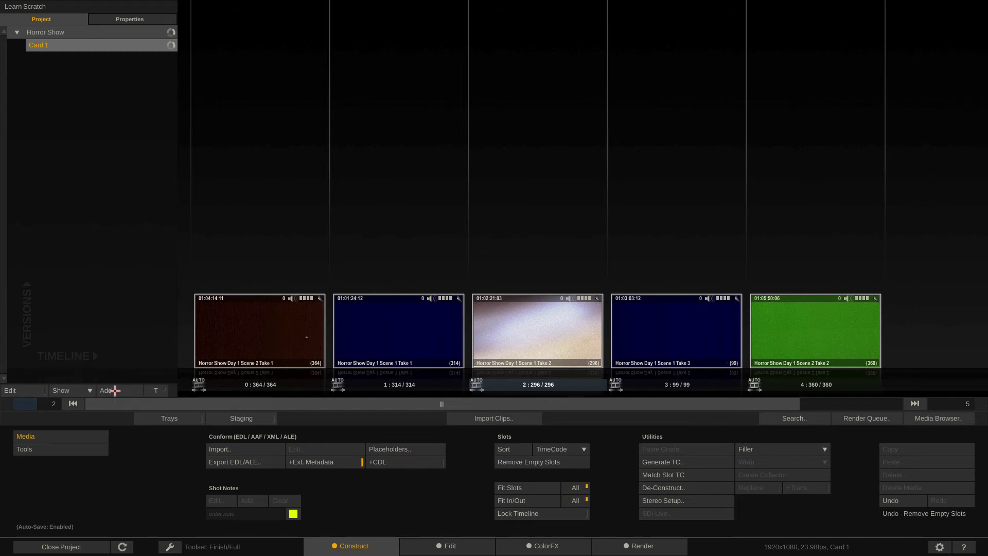
Add a new empty timeline named Card 2 to the group.
click(110, 391)
text(Ca)
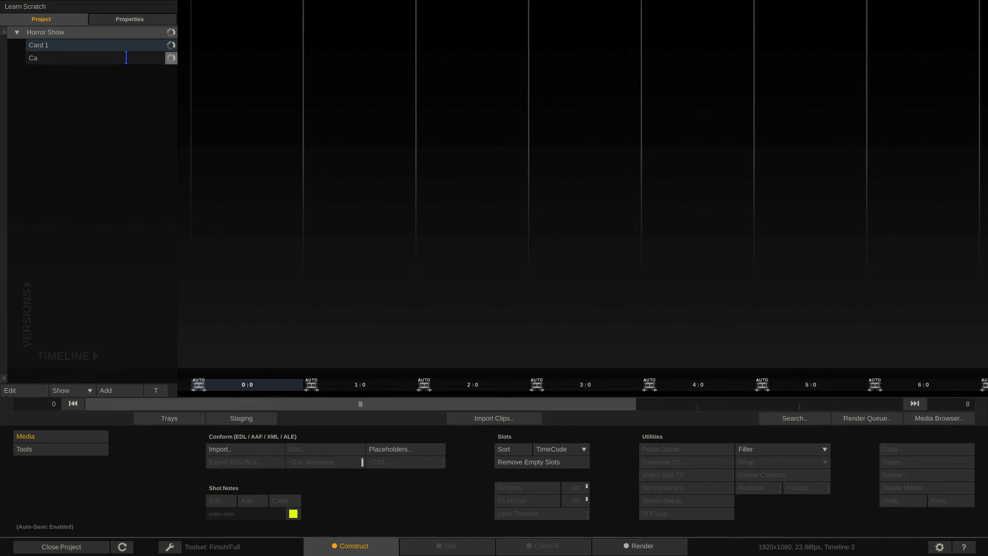
text(rd 2)
key(Return)
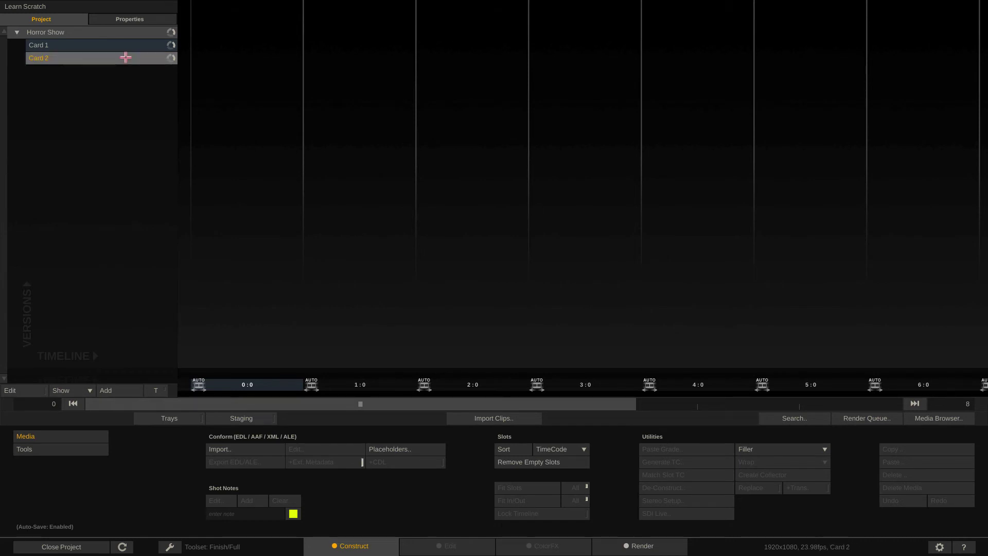
Import all five Card 2 folder clips into the Card 2 timeline and remove its empty slots.
click(96, 46)
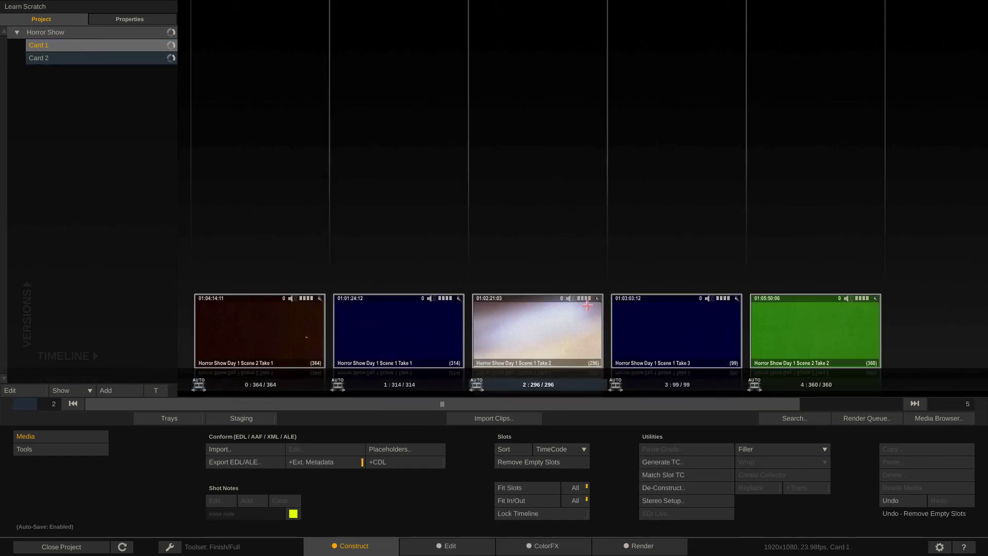
click(65, 58)
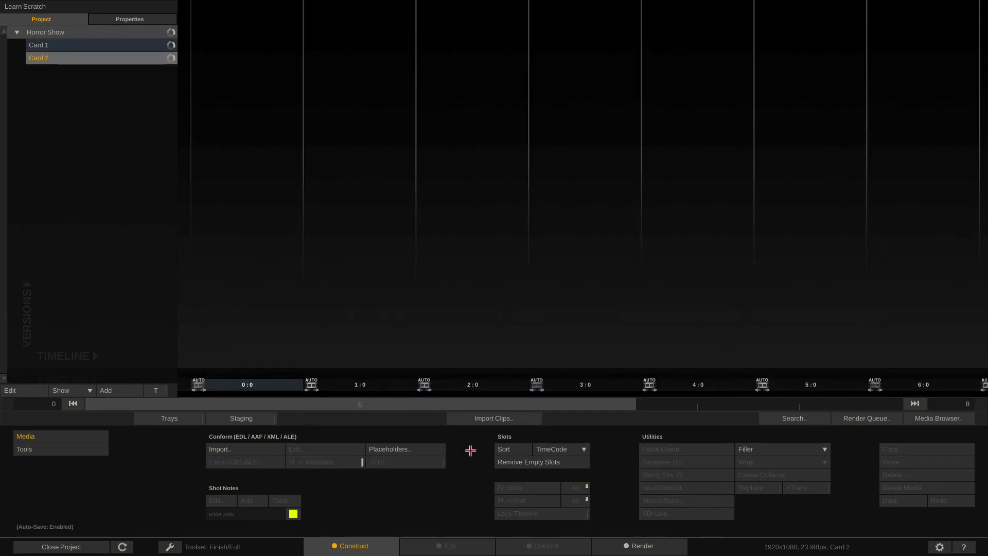
click(509, 419)
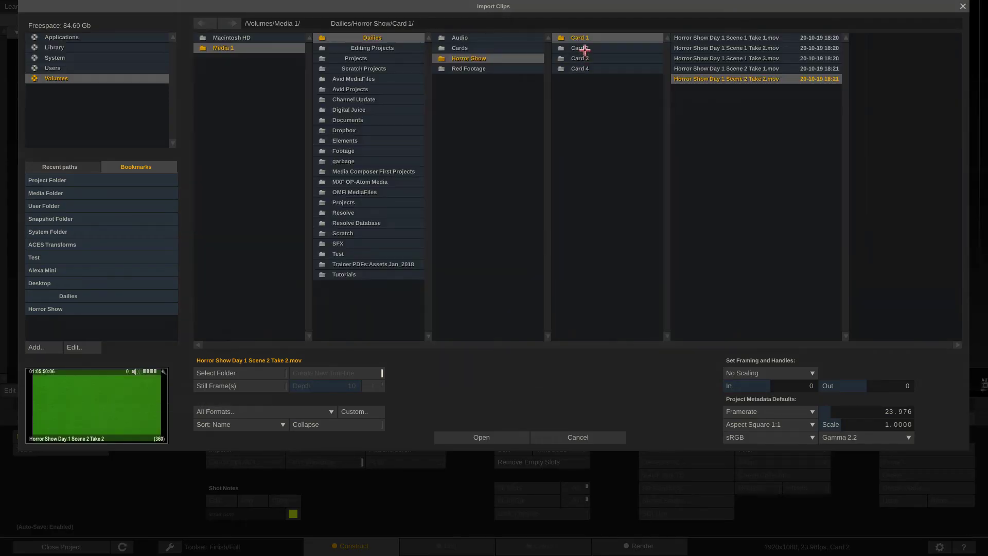
click(584, 49)
click(704, 69)
key(ctrl+a)
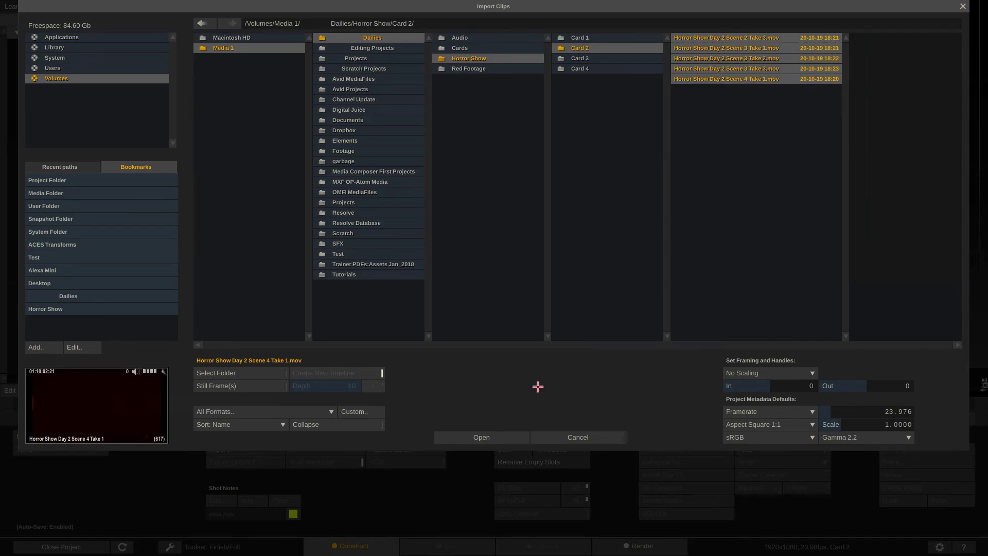
click(470, 439)
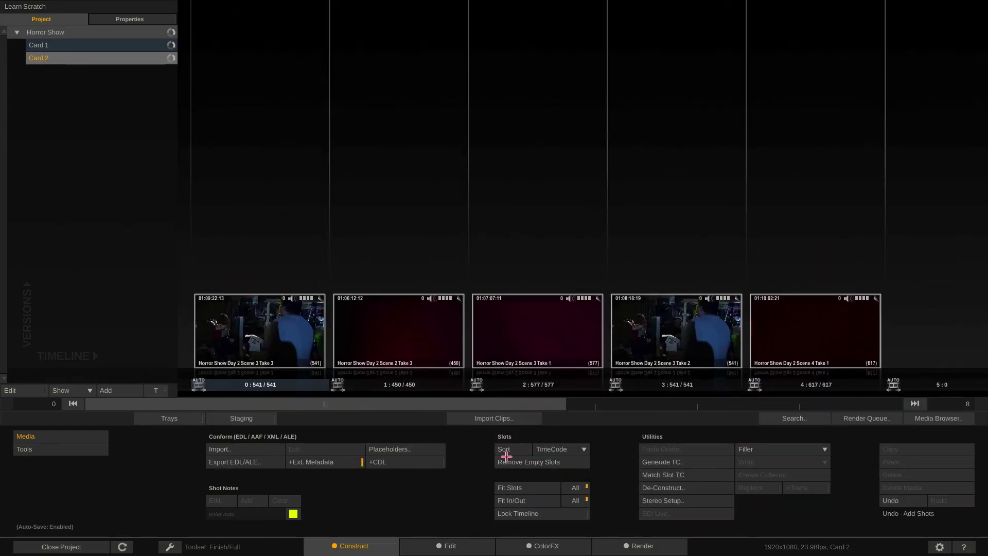
click(506, 458)
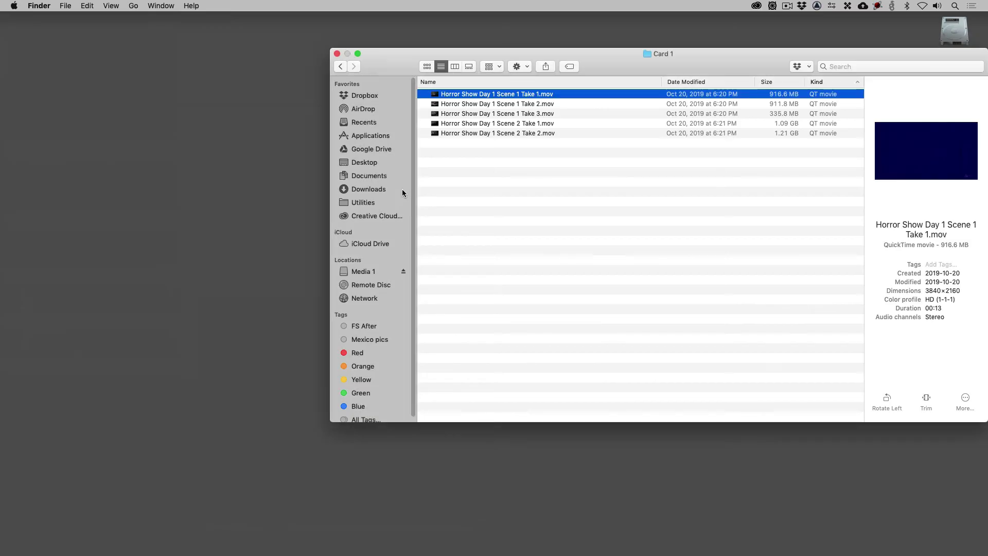
Open Horror Show Day 1 Scene 1 Take 1.mov in MediaInfo from Finder and move Finder aside.
right_click(469, 95)
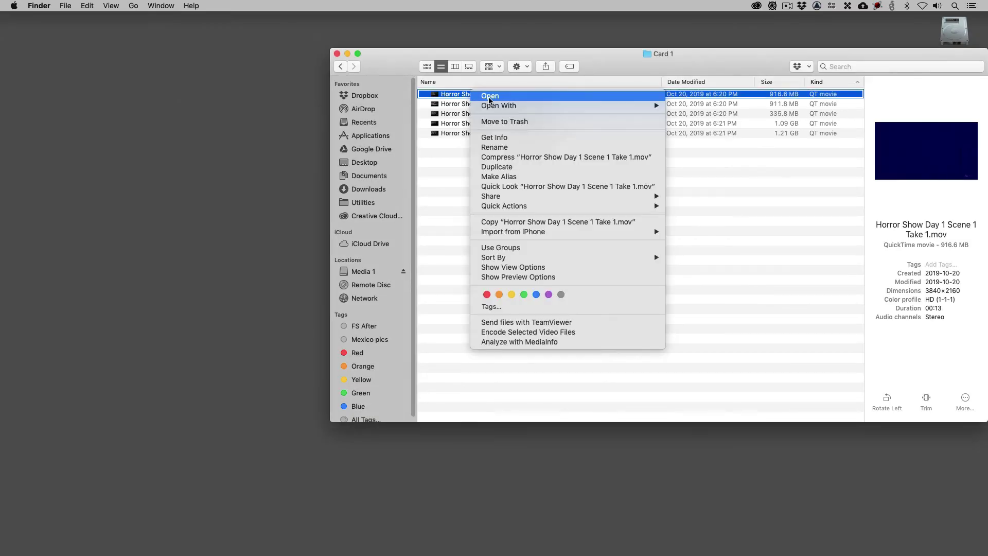
mouse_move(540, 105)
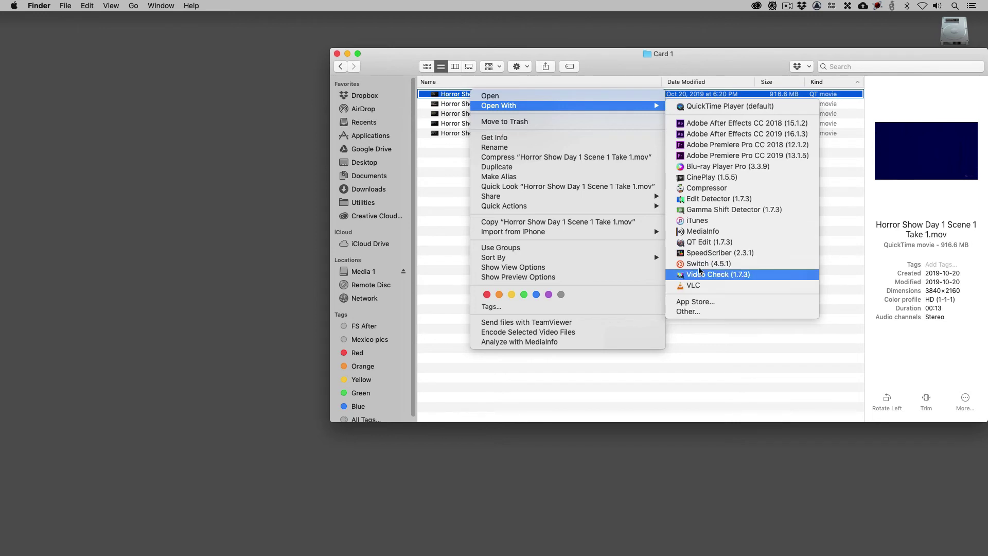
click(700, 231)
drag(472, 50, 614, 42)
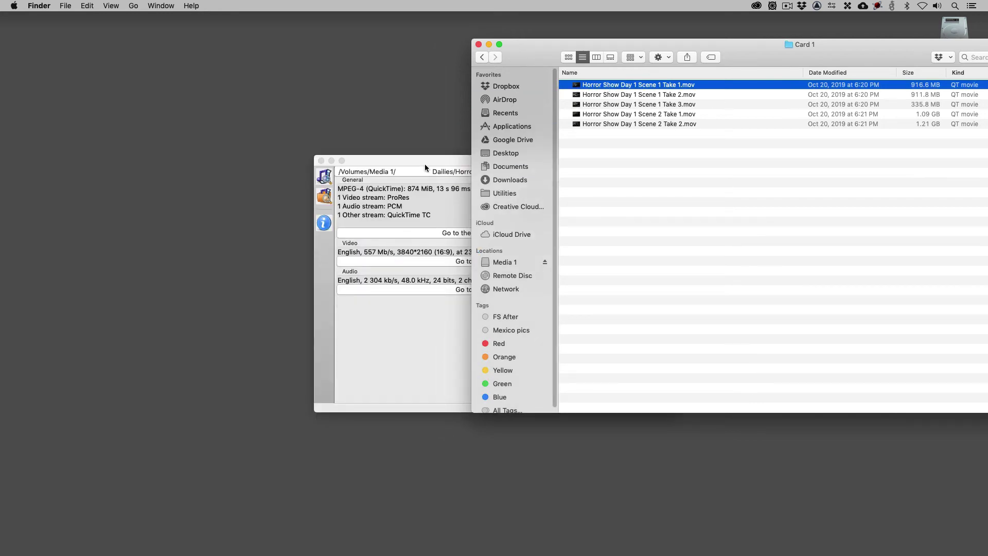
Confirm the clip is 3840x2160 ProRes at 23.976 fps, close MediaInfo, and return to SCRATCH.
drag(425, 164, 188, 87)
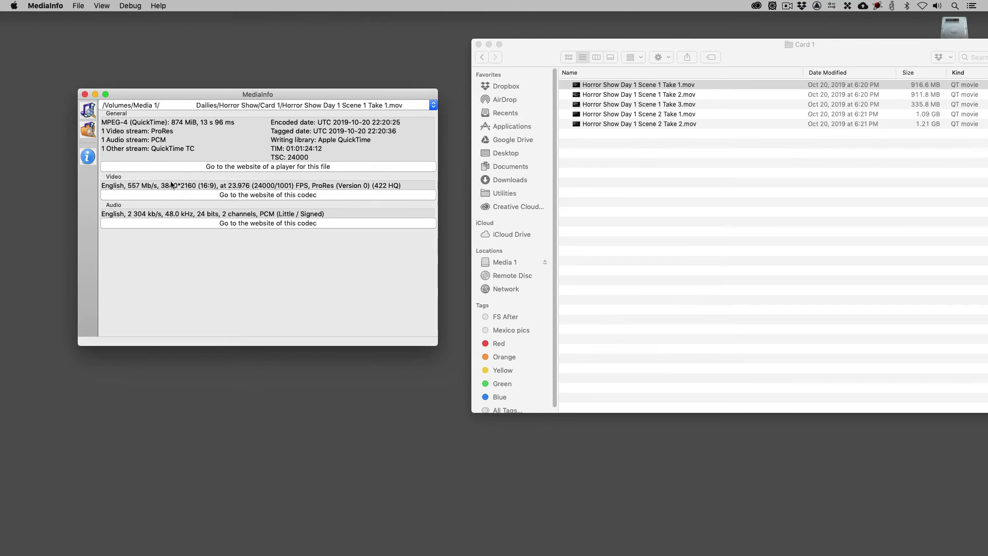
click(85, 94)
click(668, 180)
key(super+Tab)
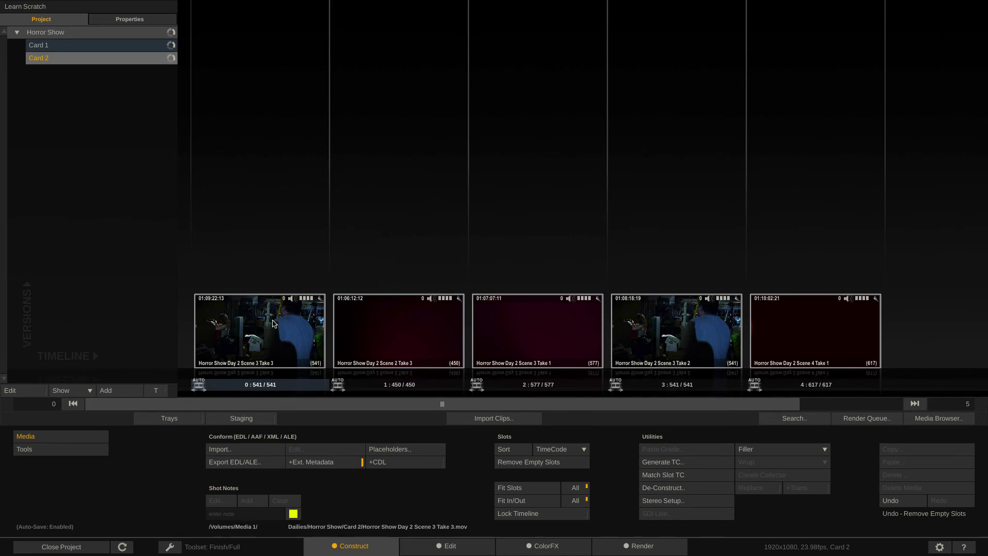
View Card 2's first clip, Day 2 Scene 3 Take 3, on the Edit page, fitted and shrunk in the viewer.
click(295, 328)
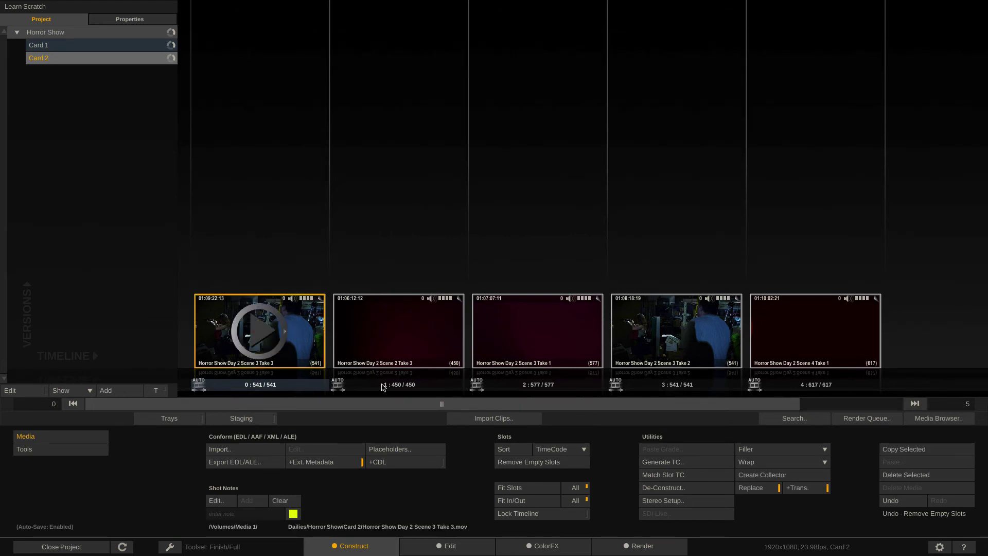
click(460, 550)
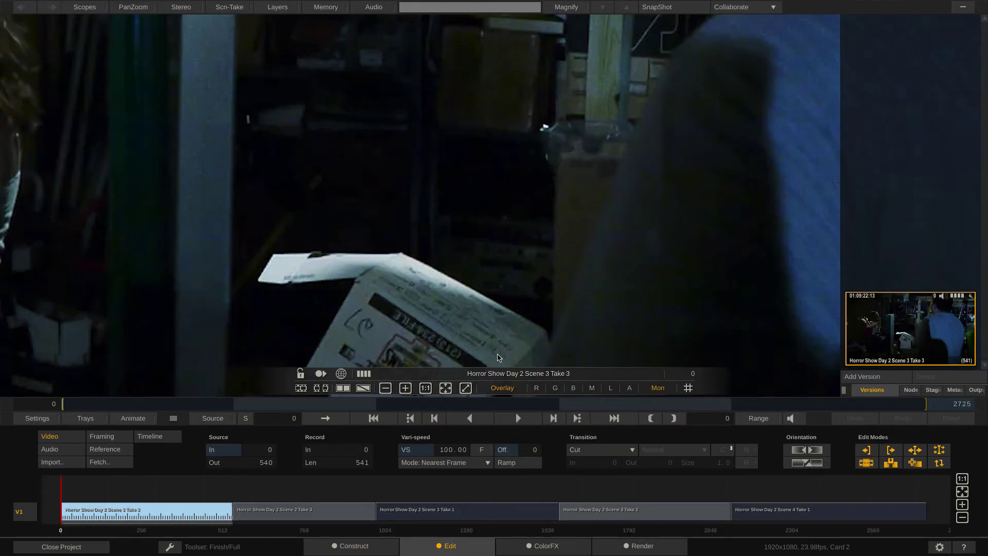
click(447, 388)
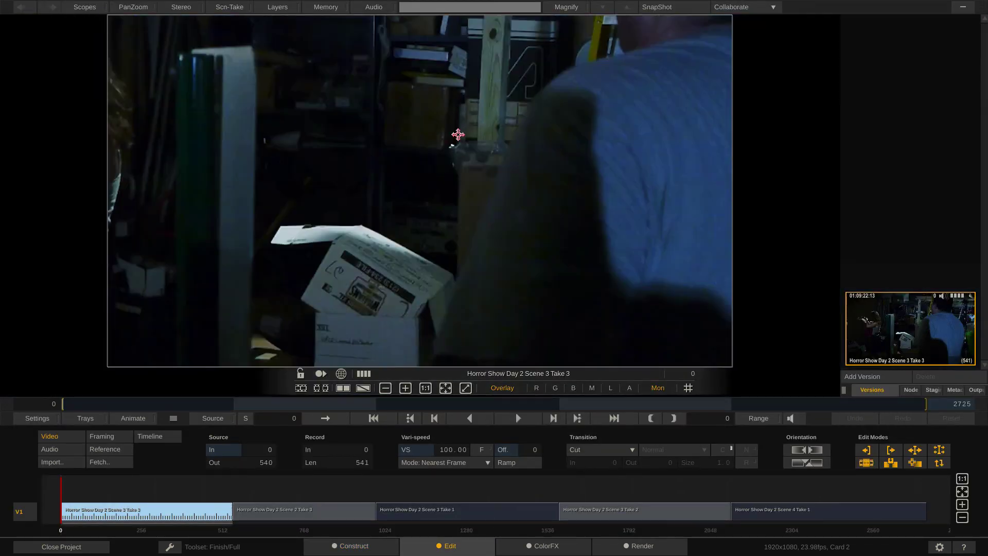
scroll(457, 135, down, 3)
scroll(457, 134, down, 2)
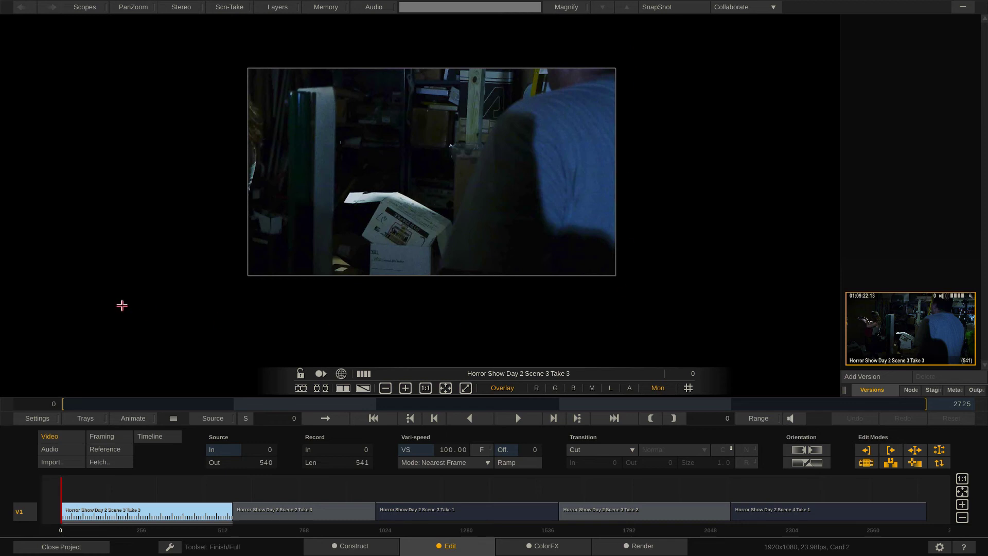
Turn off Crop in the viewer's Guides display options so the full frame shows past 1920x1080.
click(39, 419)
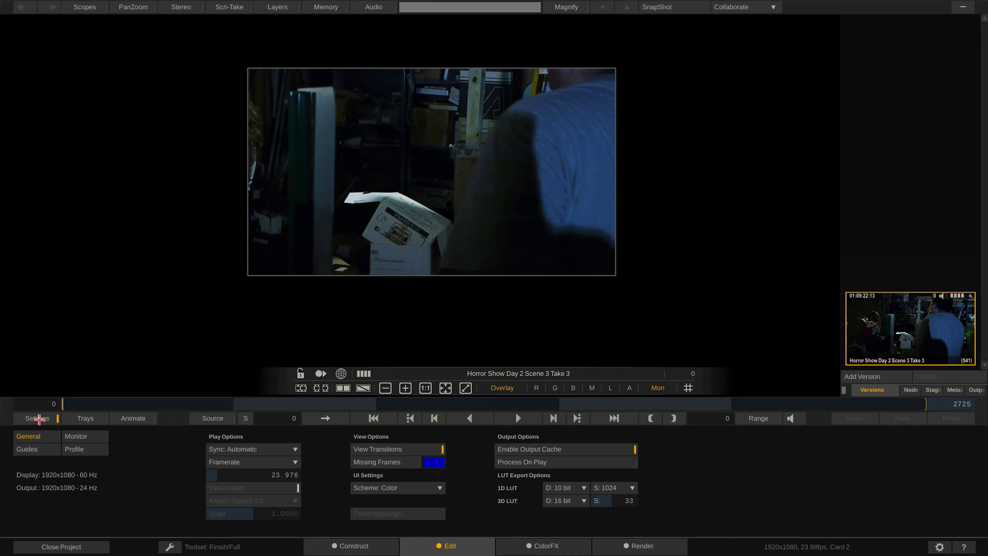
click(37, 449)
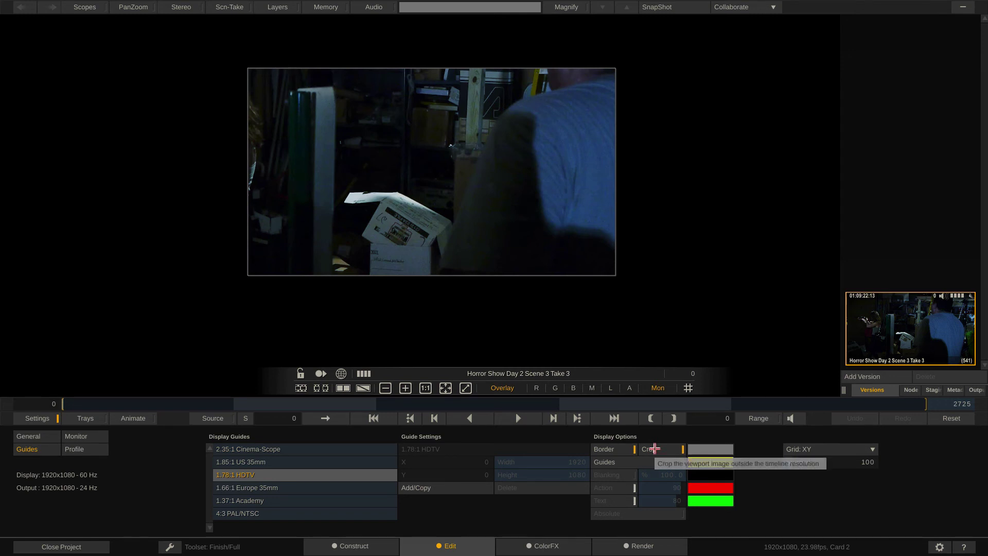
click(654, 449)
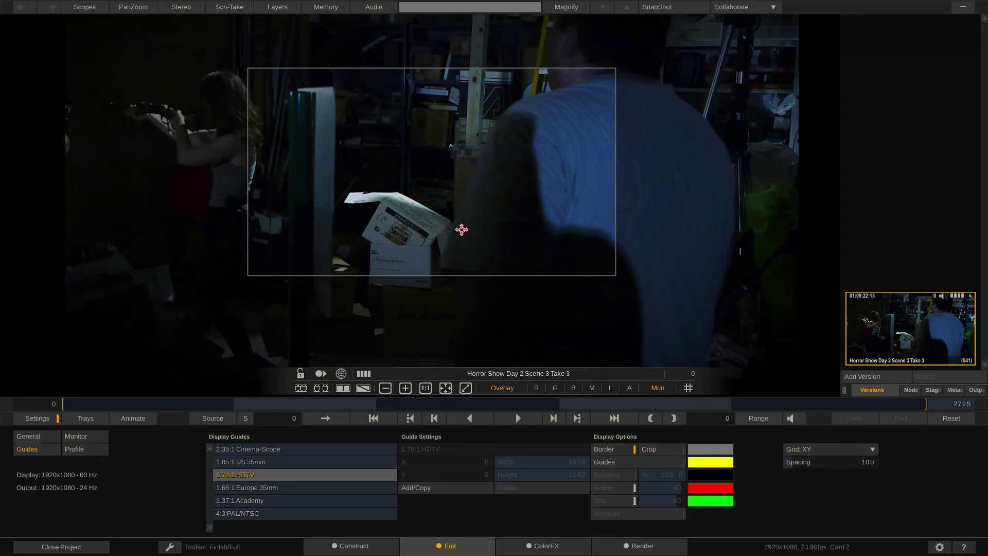
scroll(460, 229, down, 4)
scroll(461, 229, down, 3)
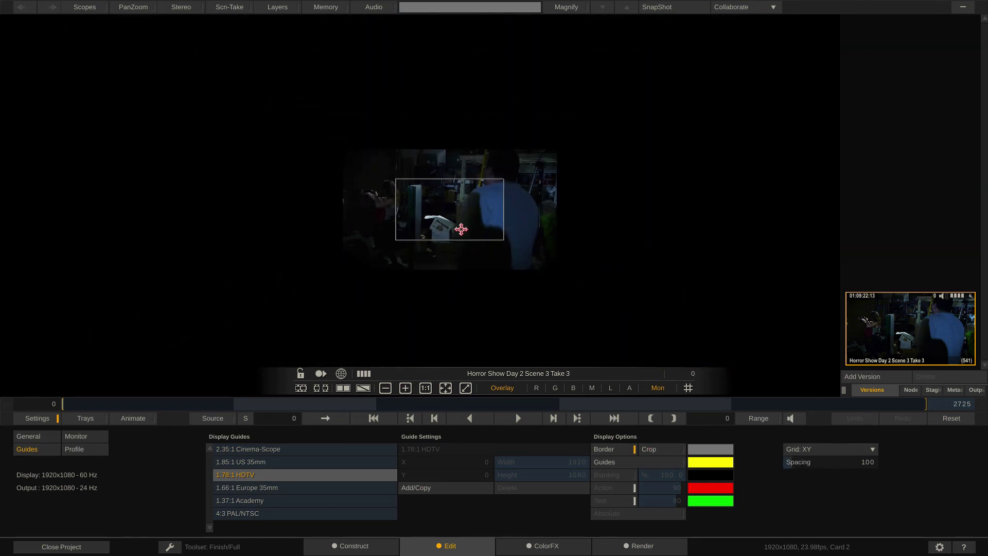
scroll(460, 229, up, 3)
scroll(461, 229, up, 3)
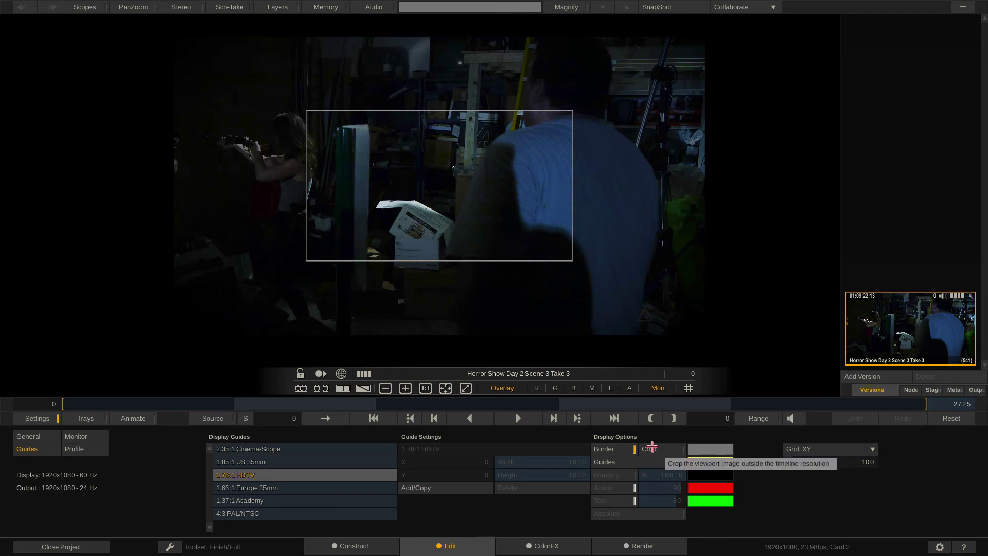
click(654, 443)
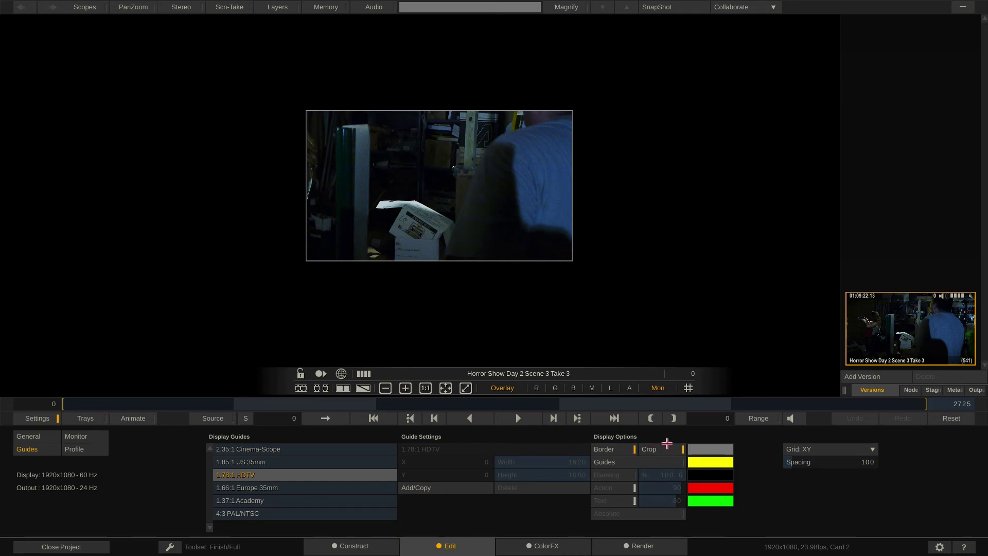
click(652, 448)
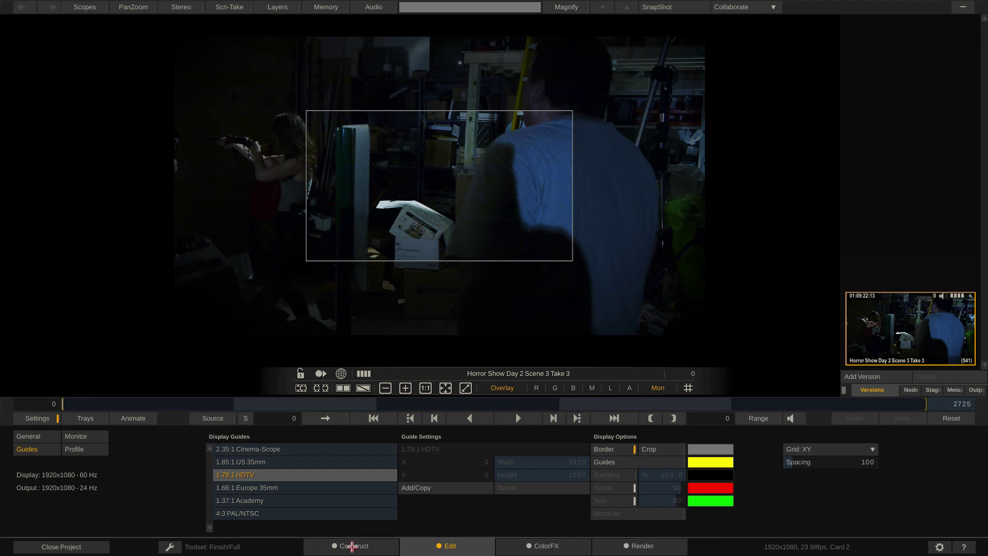
Back on Construct, verify in the Media Browser that all ten clips are 3840x2160.
click(352, 546)
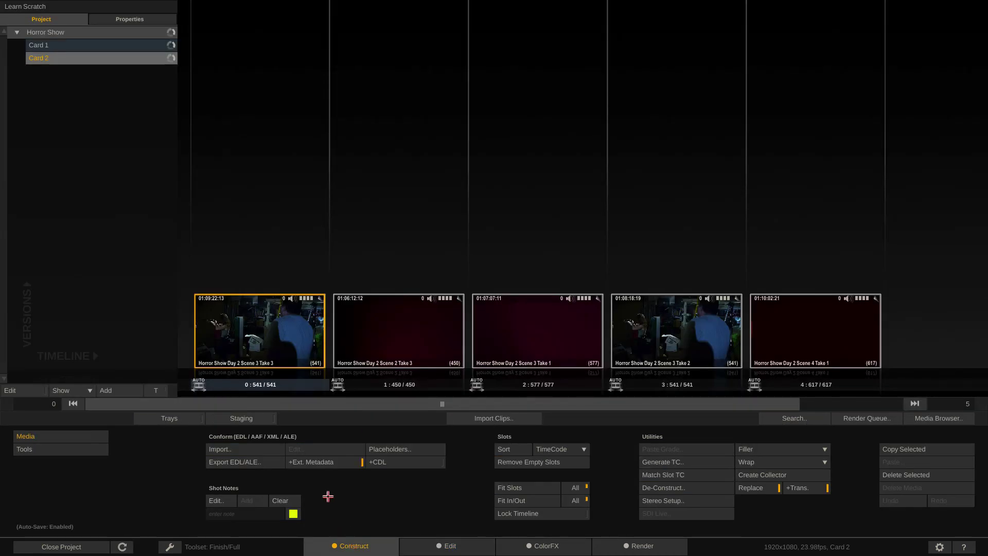
click(939, 418)
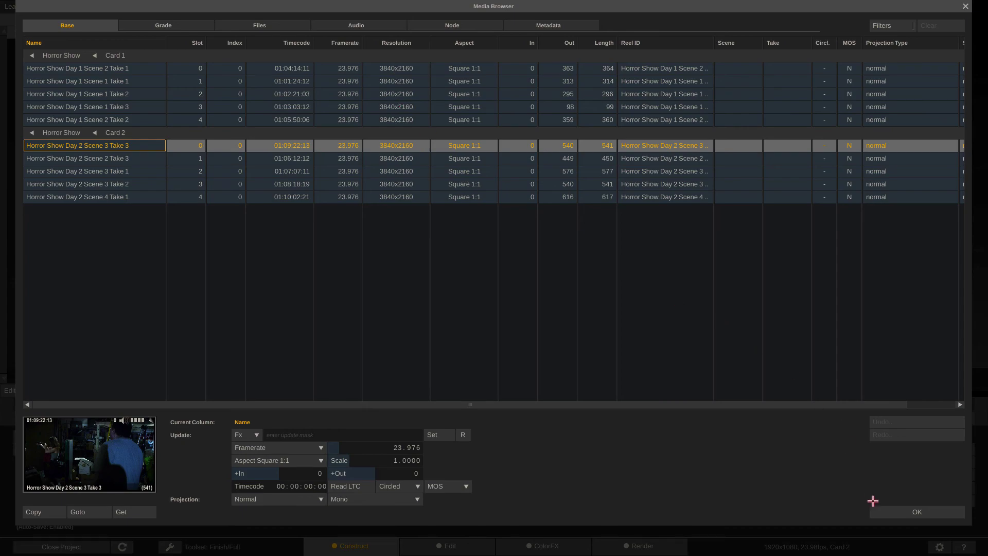
click(885, 512)
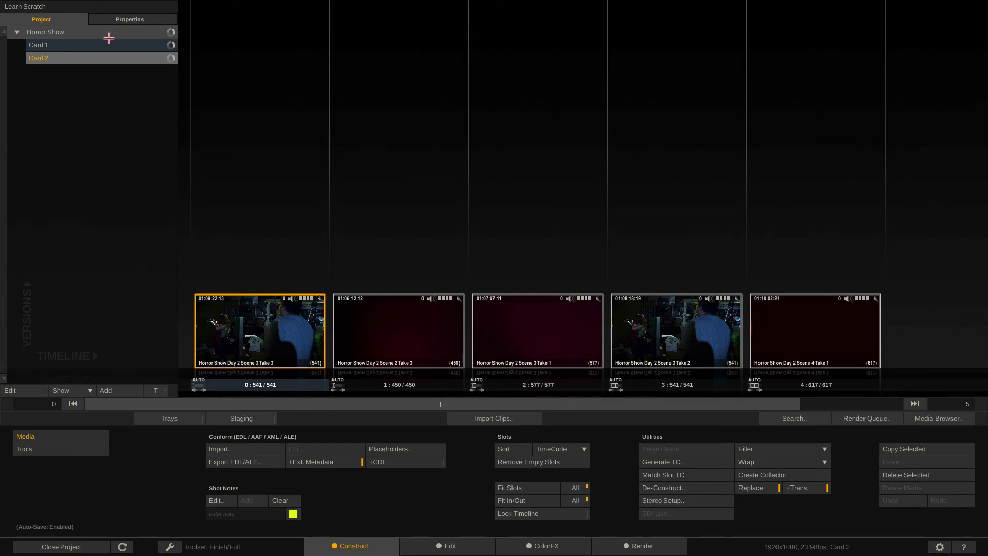
With project-tree editing on, delete the Horror Show group and all its Card timelines.
click(96, 32)
click(96, 32)
click(36, 391)
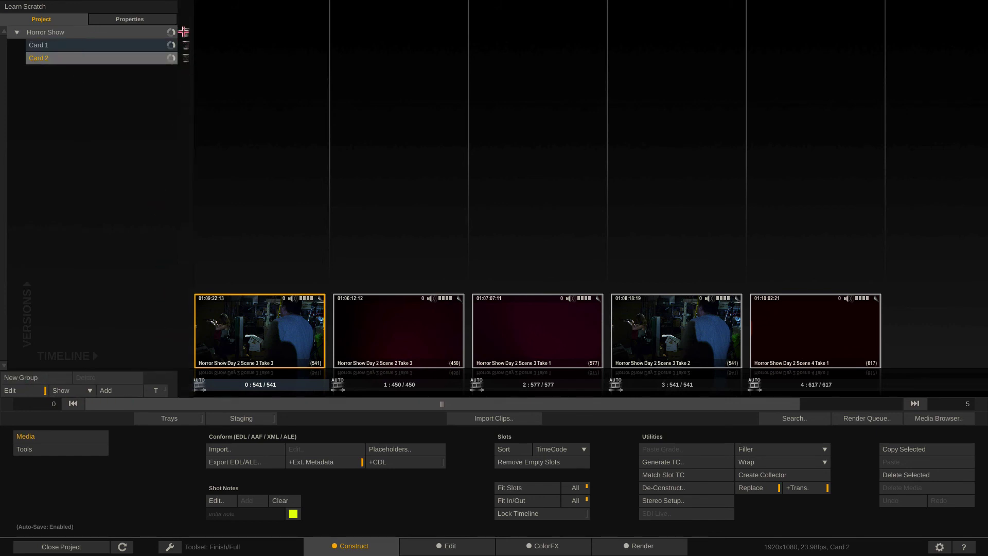
click(90, 378)
click(90, 378)
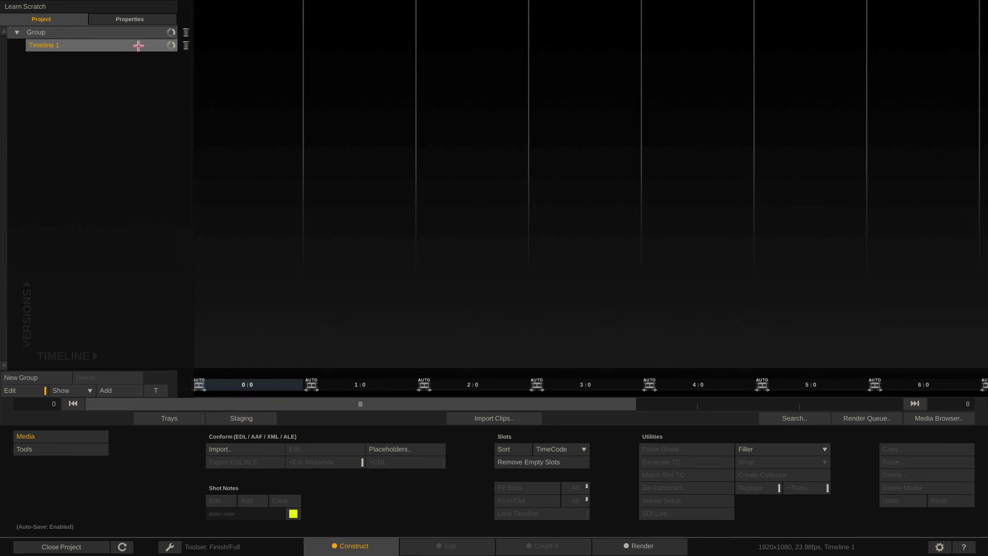
Choose the Horror Show dailies folder for whole-folder import with Fit Width framing.
click(479, 418)
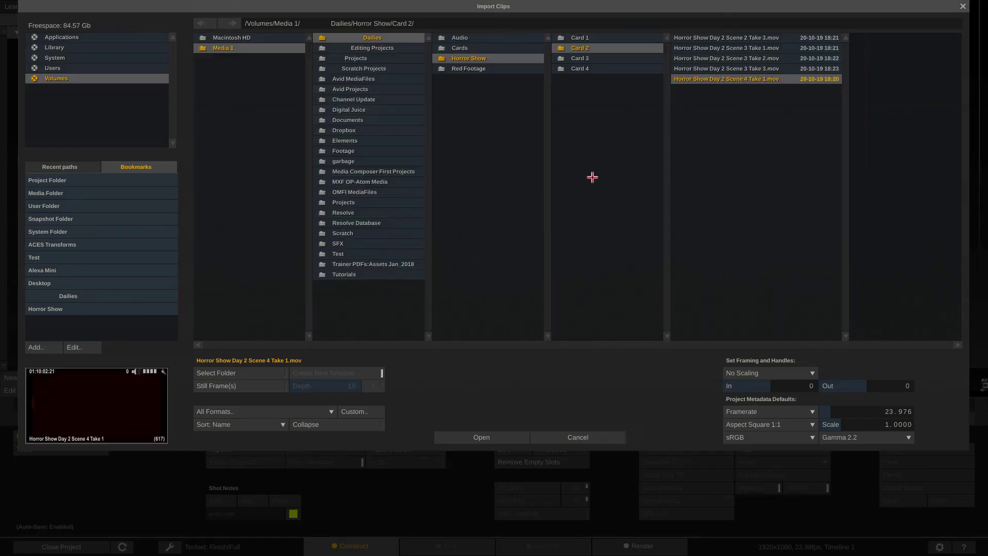
click(480, 58)
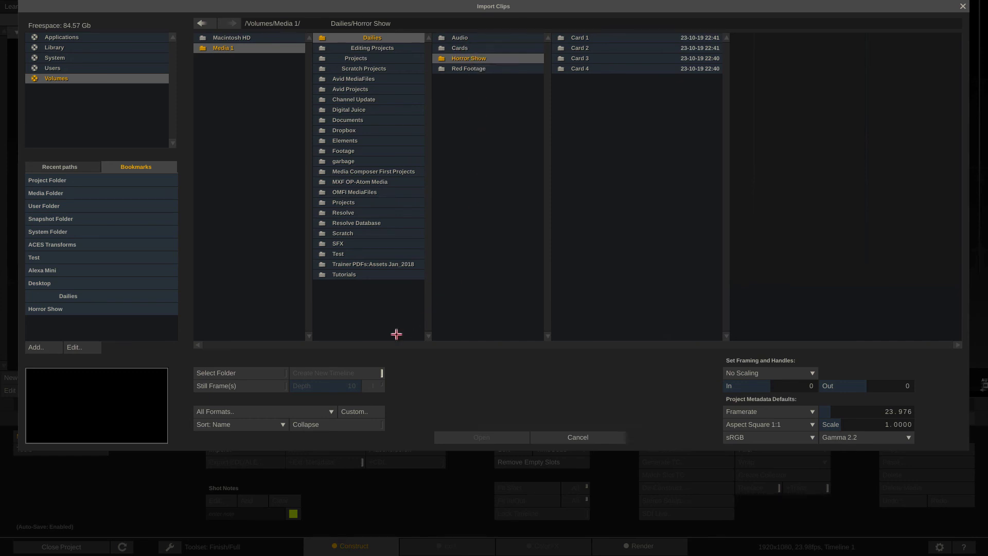
click(246, 371)
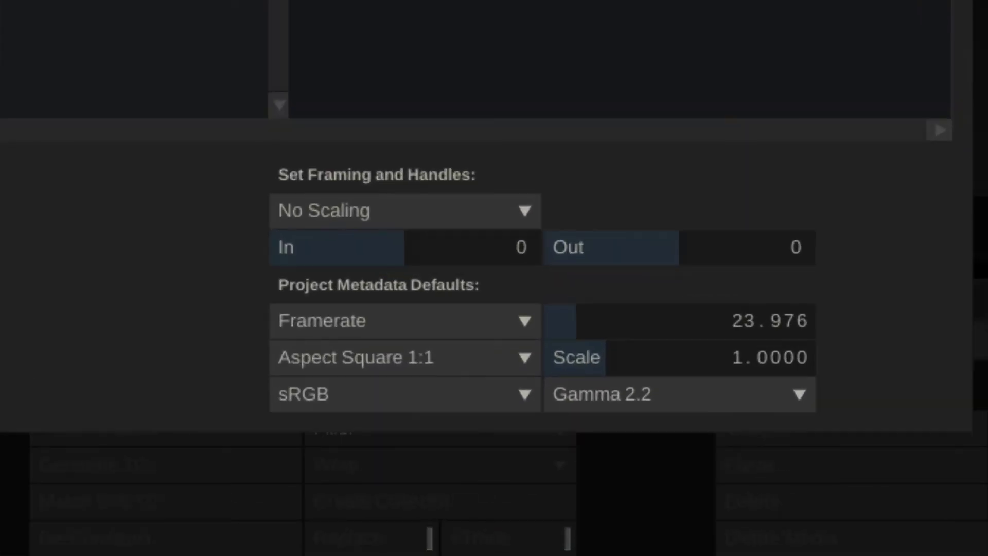
click(393, 203)
click(349, 232)
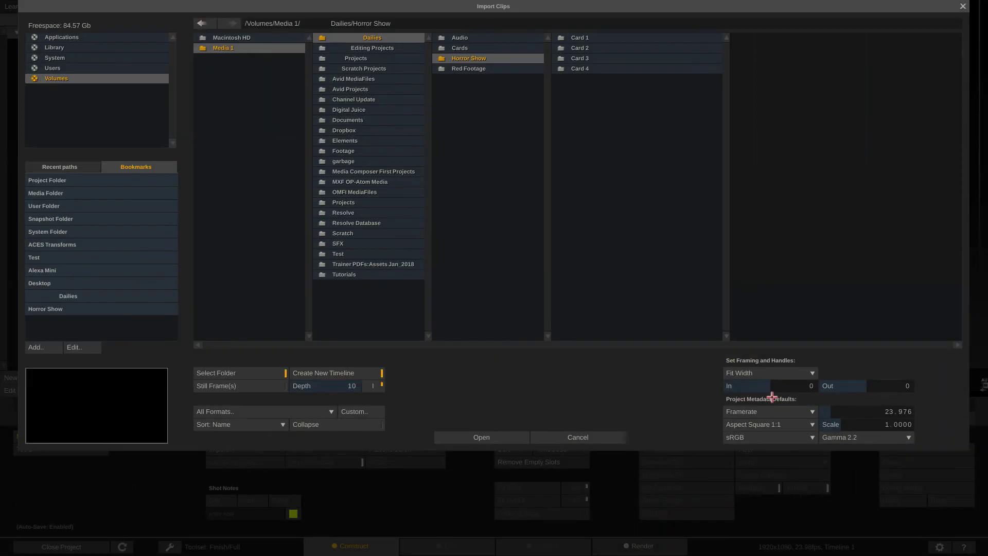
Set the import colour space to Rec709 with Gamma 2.4 and proceed with the import.
click(339, 392)
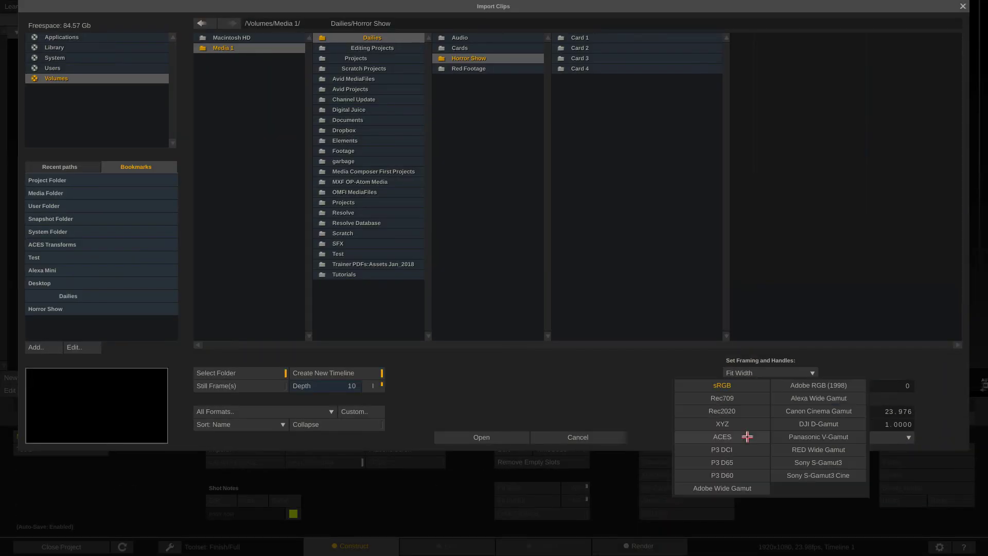
click(723, 398)
click(826, 436)
click(835, 405)
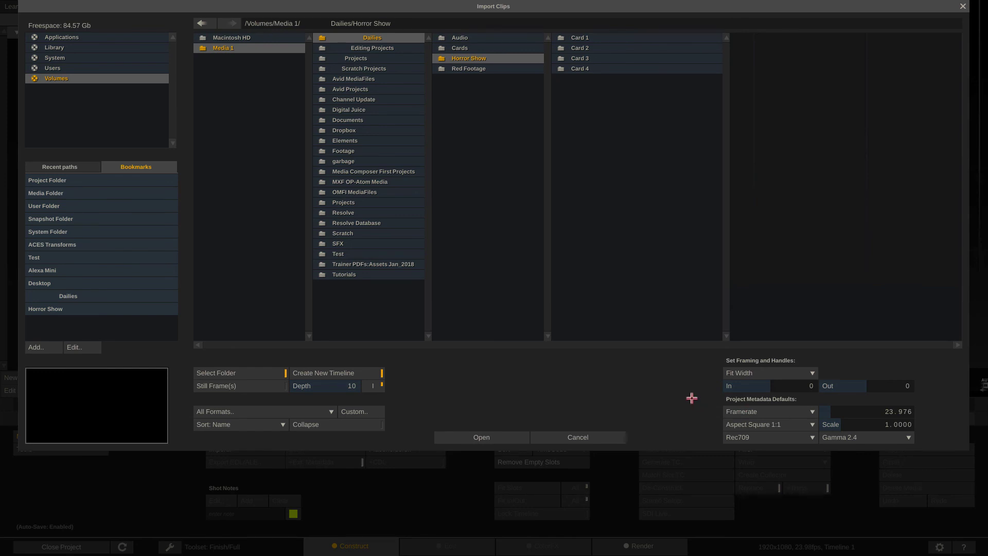
click(470, 438)
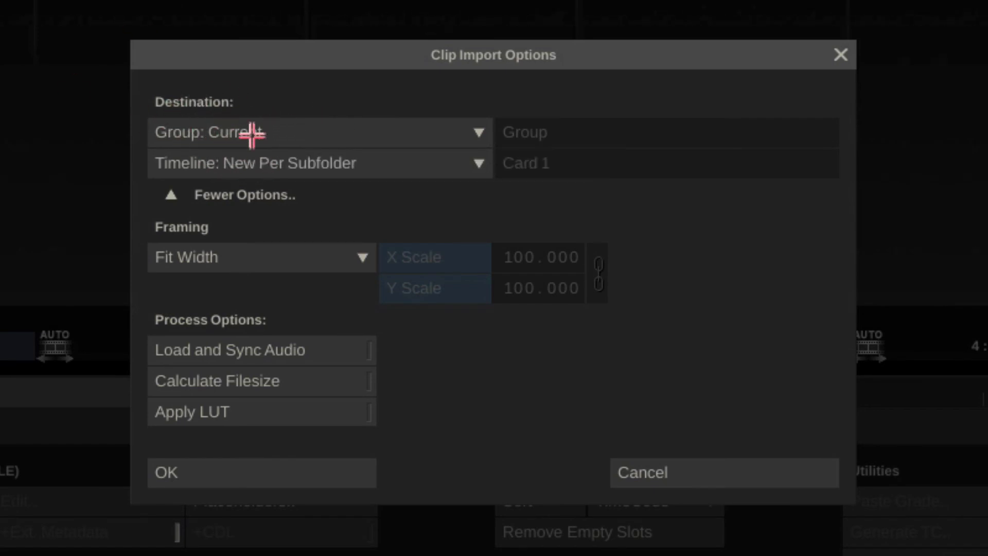
Set the Group destination to New From Foldername so the group is named Horror Show.
click(329, 131)
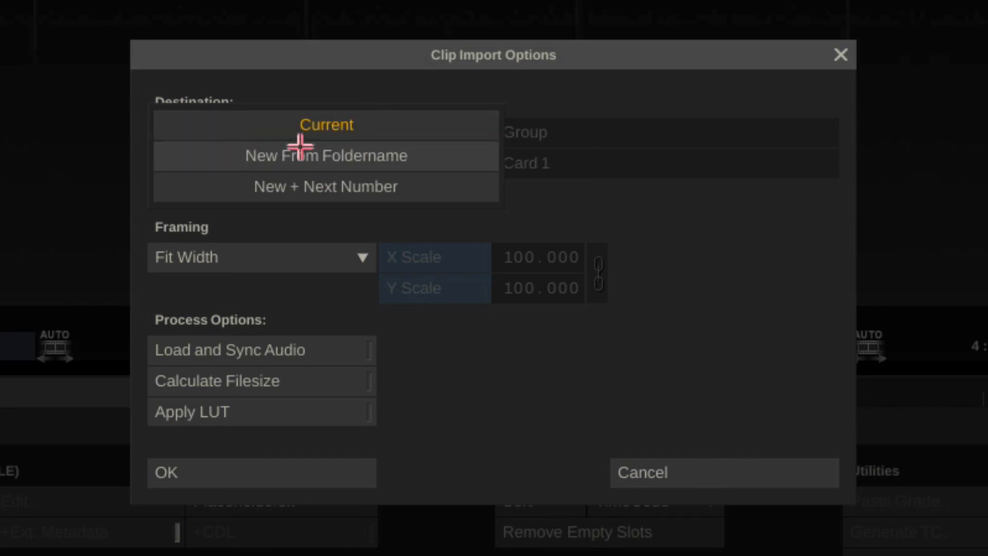
click(338, 154)
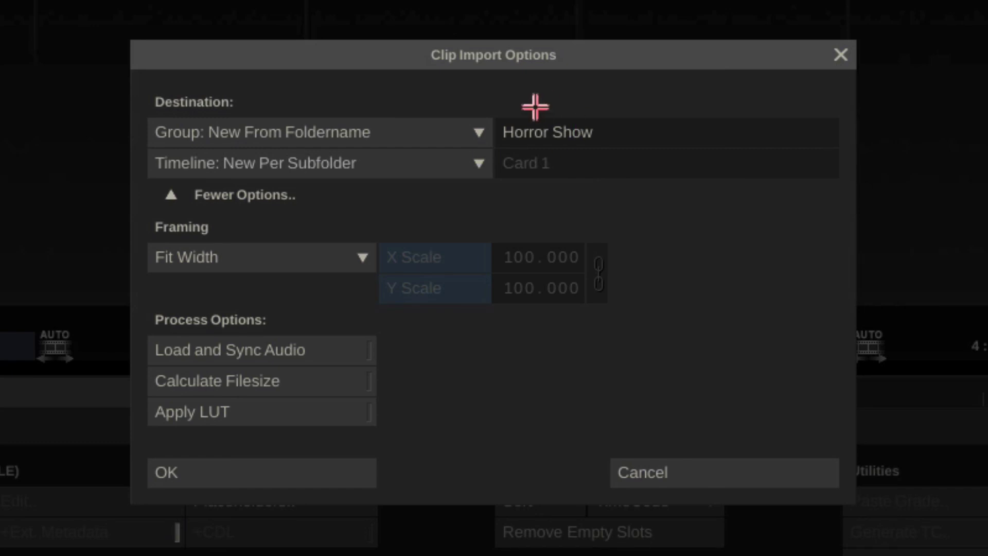
click(437, 129)
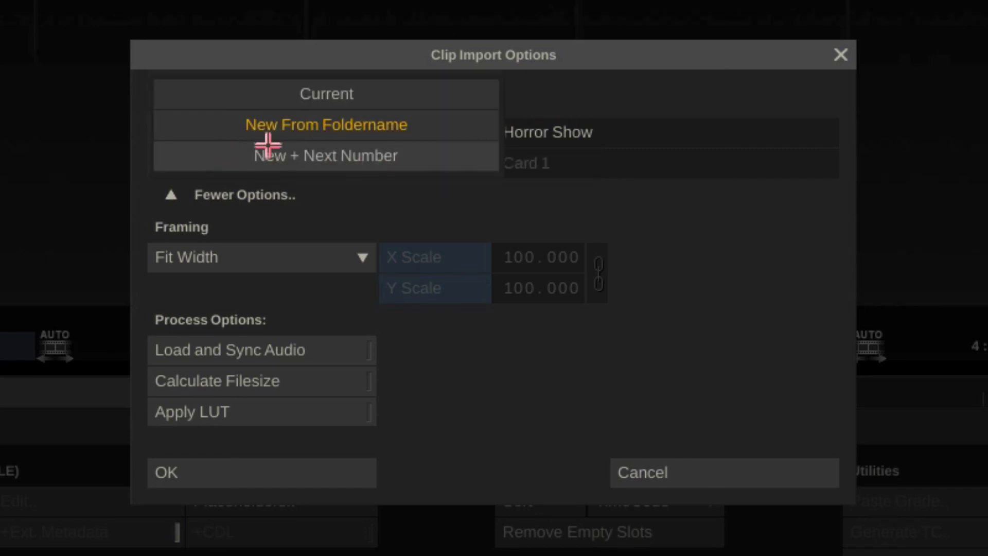
click(374, 154)
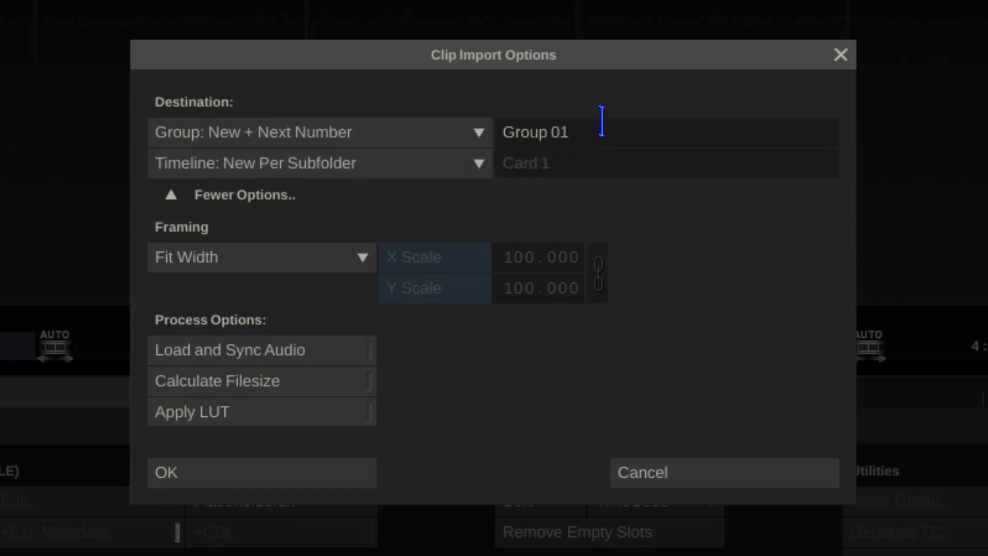
click(473, 131)
click(438, 94)
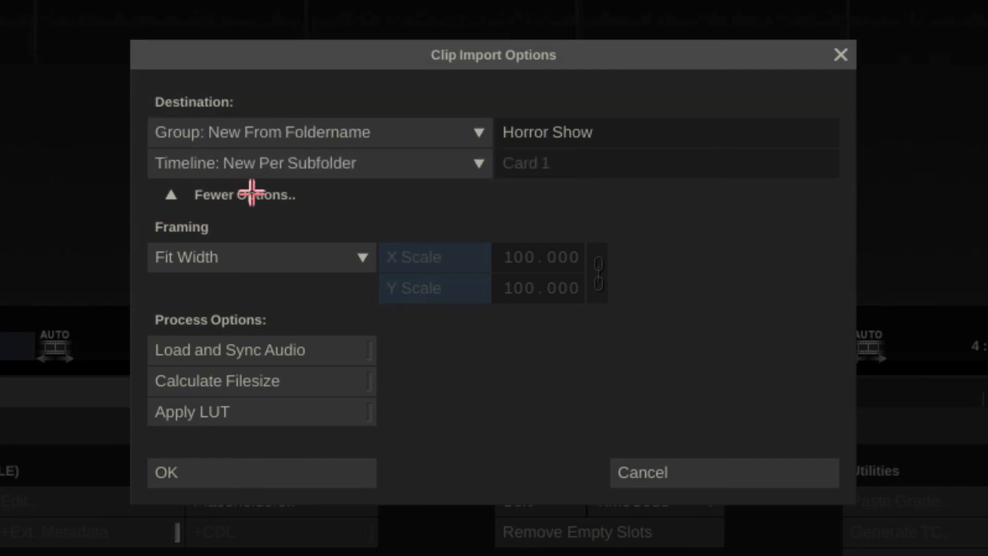
Set the Timeline destination to New Per Subfolder, giving each card its own timeline.
click(437, 162)
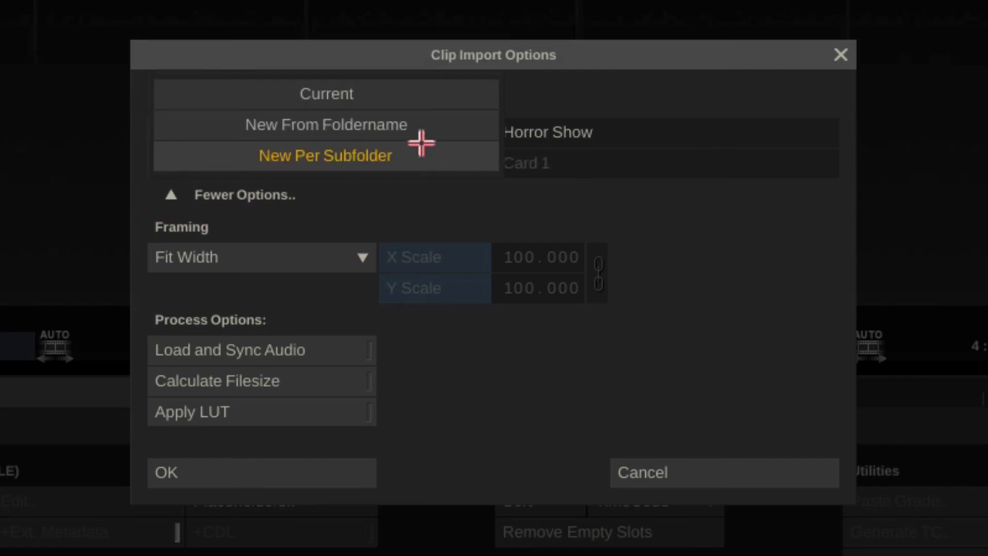
click(397, 96)
click(397, 164)
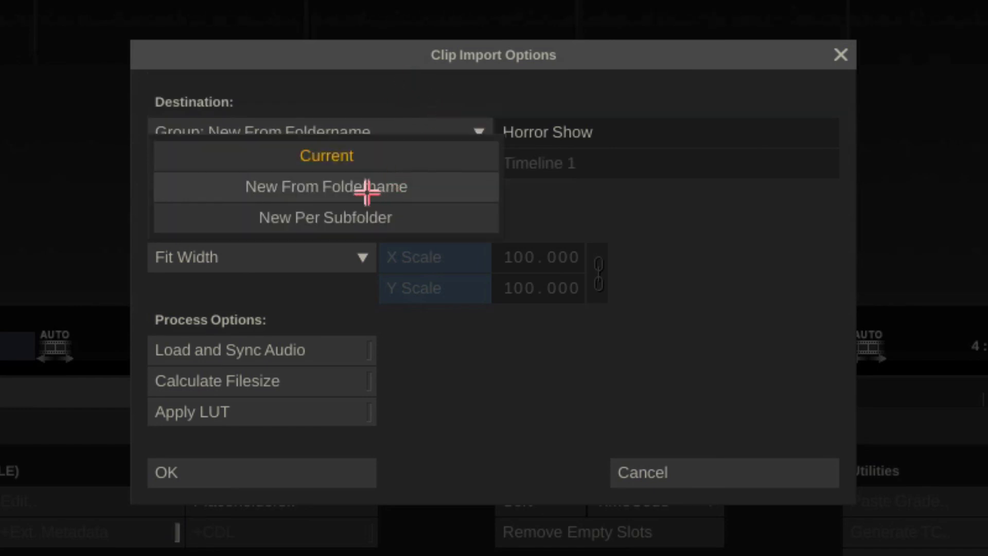
click(286, 216)
click(316, 162)
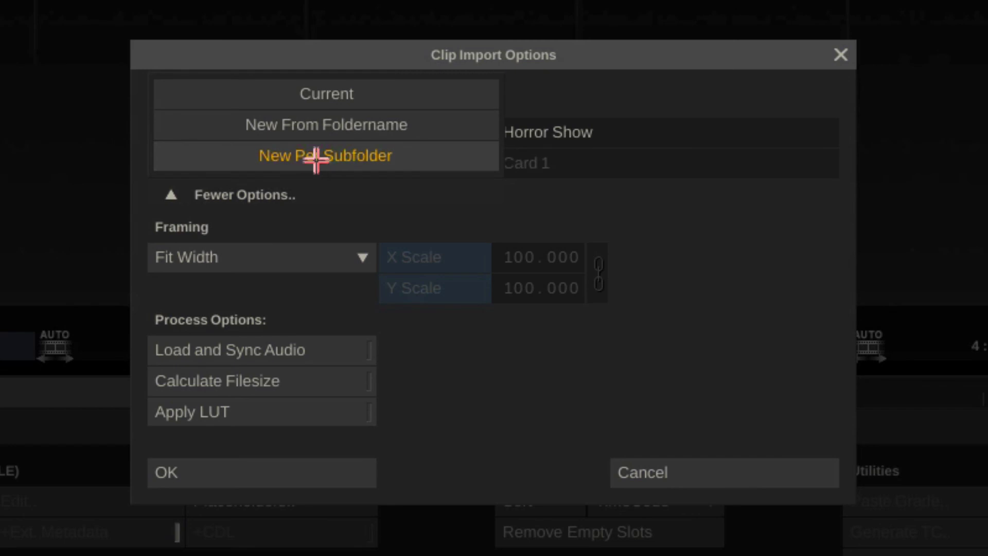
click(326, 124)
click(326, 163)
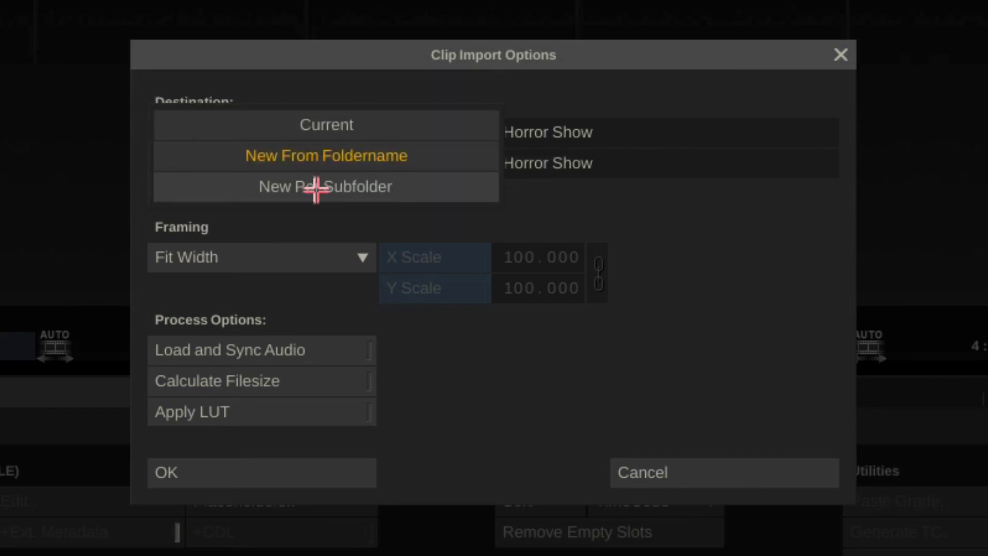
click(316, 187)
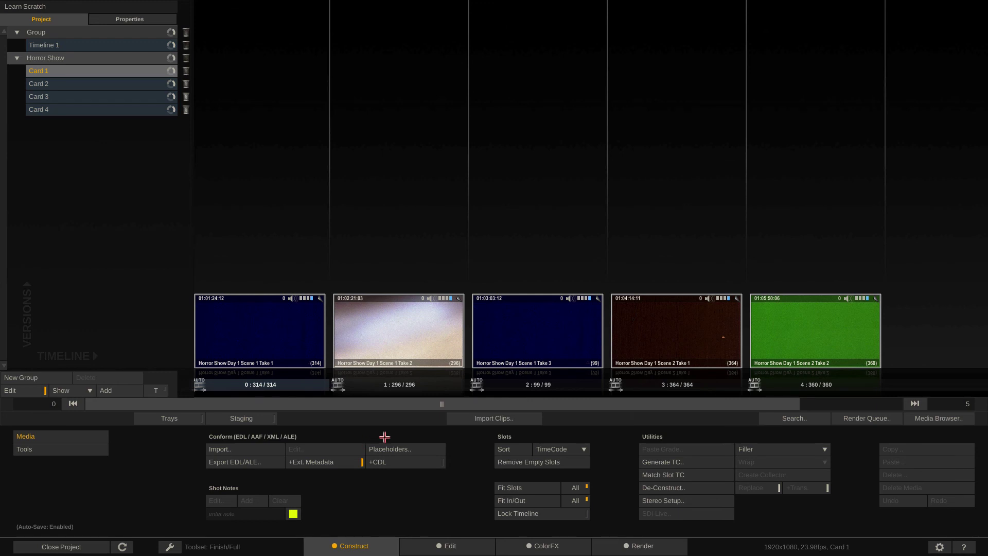
Delete the old Group with its Timeline 1, then turn project editing off.
double_click(59, 32)
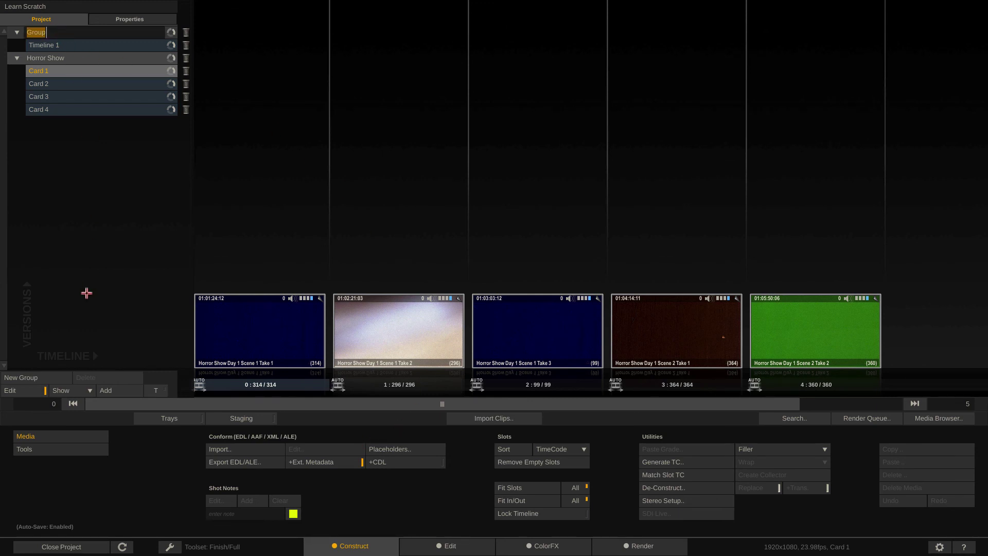
click(185, 31)
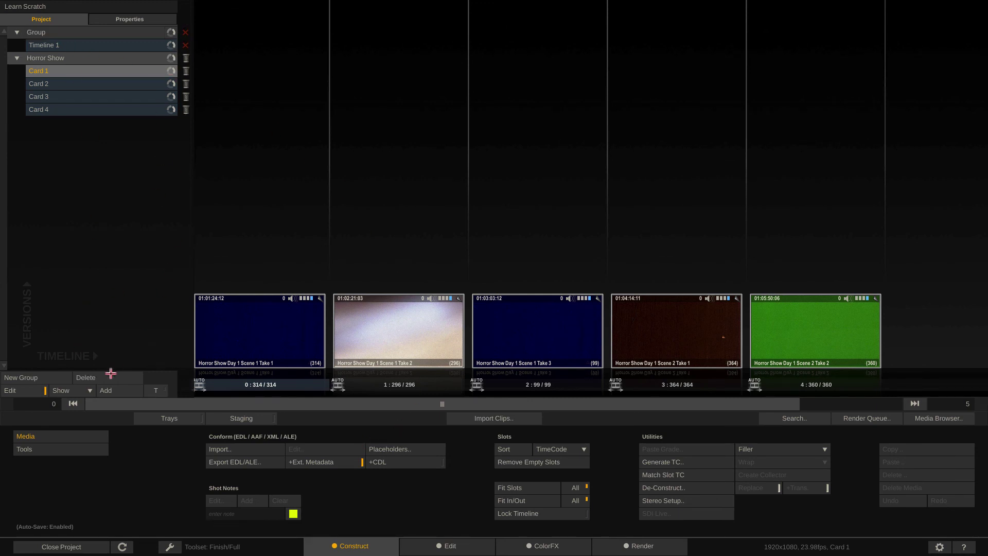
click(86, 379)
click(15, 390)
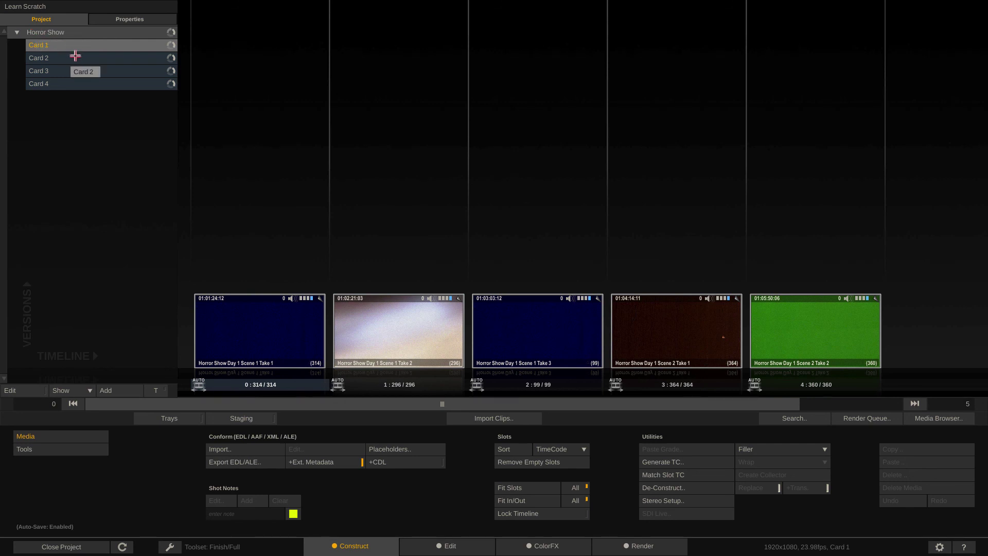
Browse the Card 1–4 timelines, then open Card 2 at Day 2 Scene 3 Take 2 for editing.
click(74, 56)
click(72, 72)
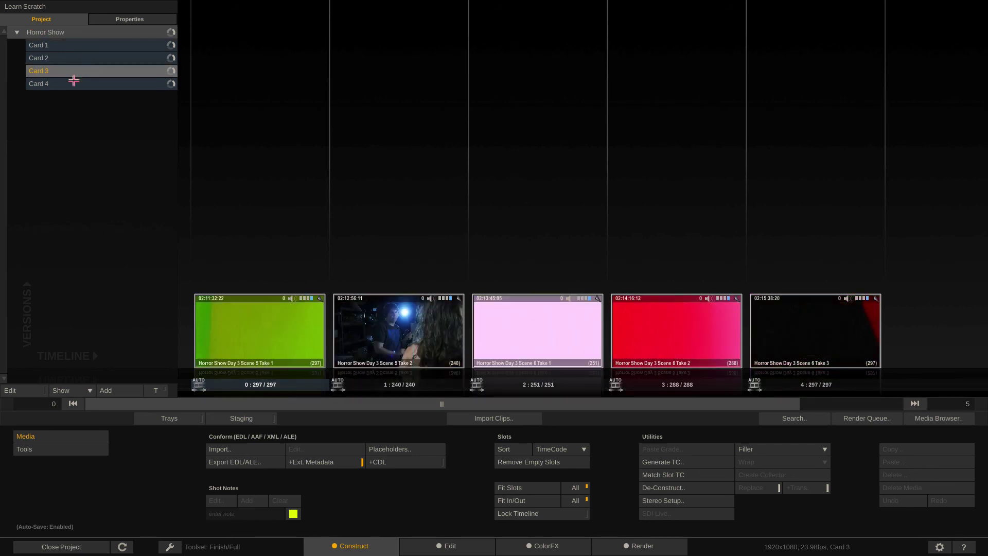
click(72, 84)
click(72, 70)
click(71, 57)
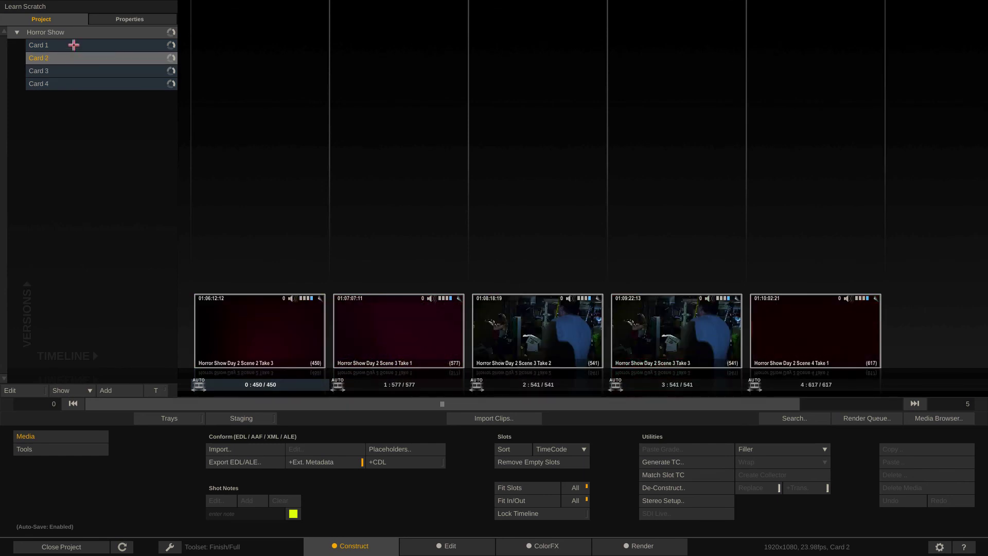
click(71, 70)
click(71, 83)
click(71, 71)
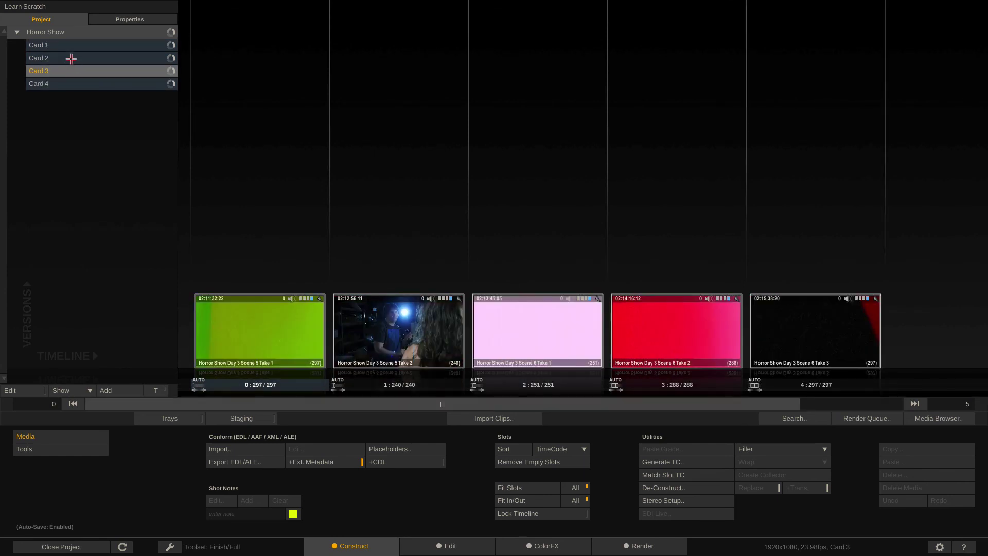
click(71, 57)
click(72, 46)
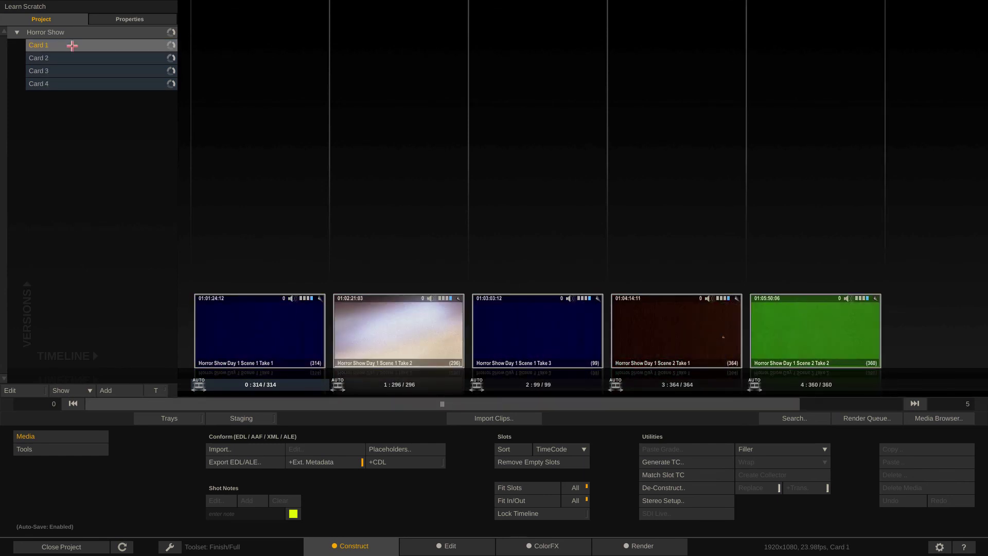
click(70, 56)
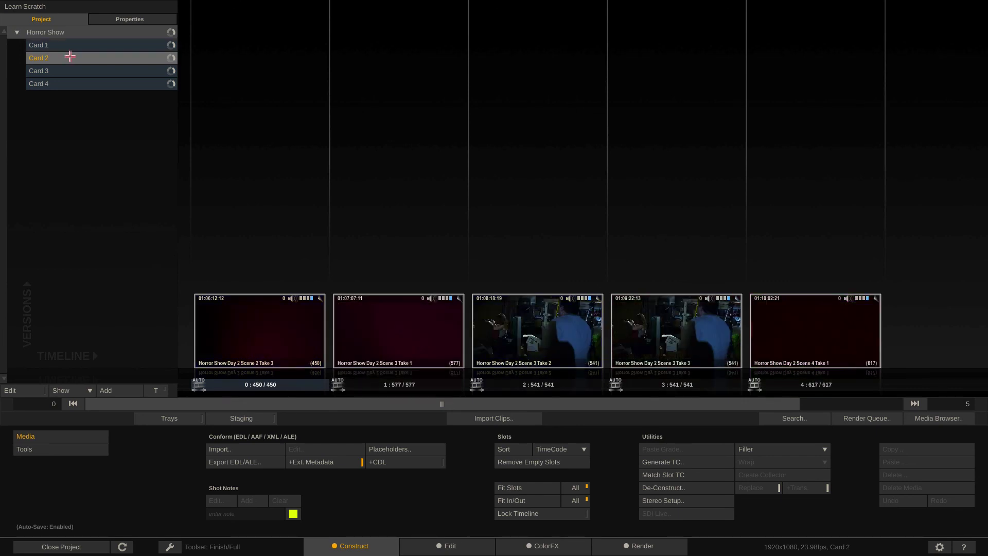
double_click(536, 327)
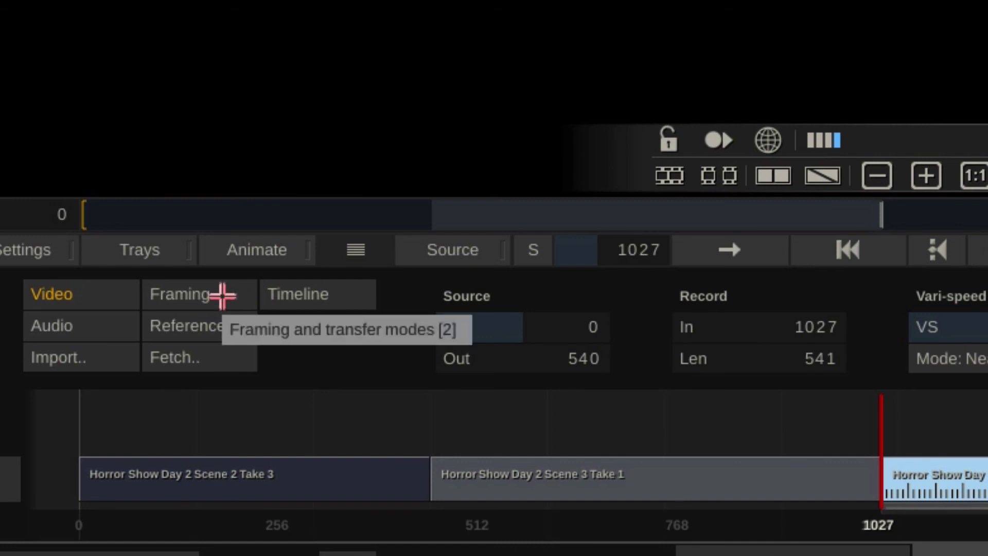
Show the Framing panel for Day 2 Scene 3 Take 2, confirming Fit Width at 50.000 X and Y scaling.
click(182, 294)
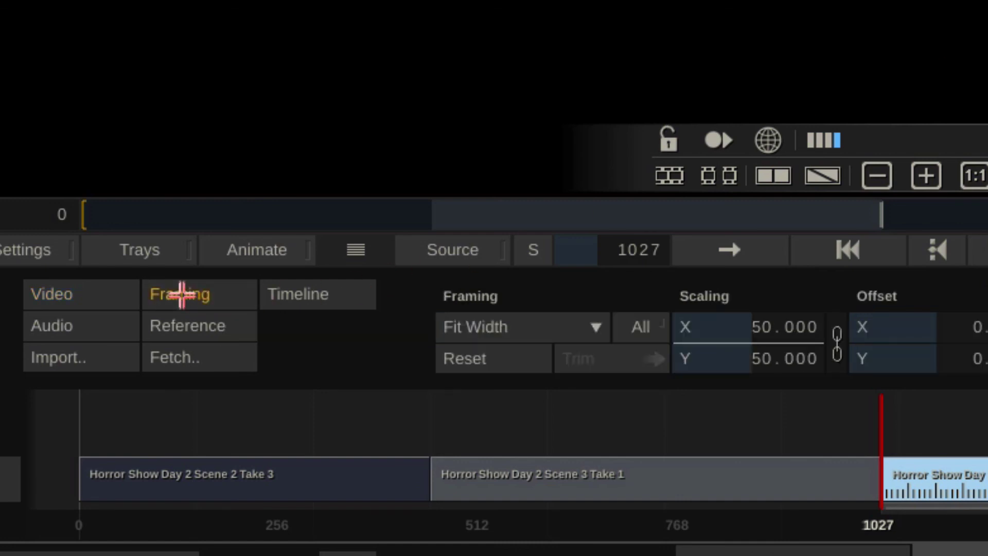